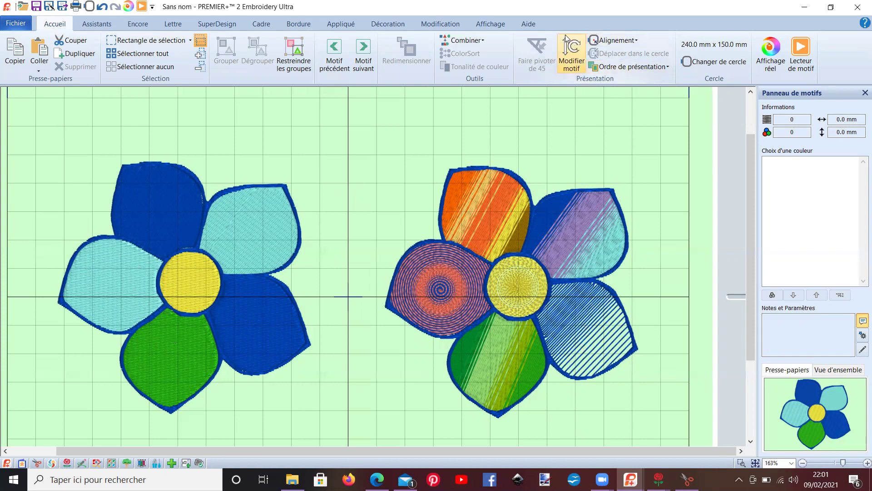
Switch to the fleur.edo design in PREMIER+ 2 Create
mouse_move(631, 480)
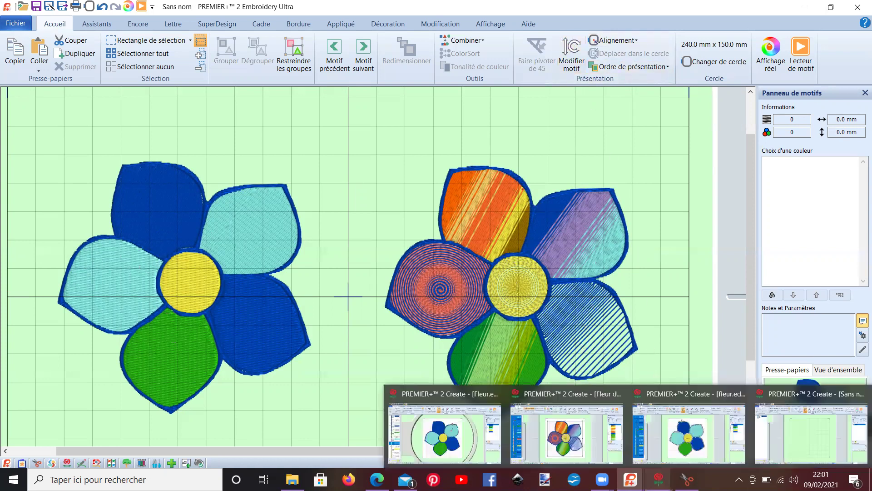
left_click(667, 454)
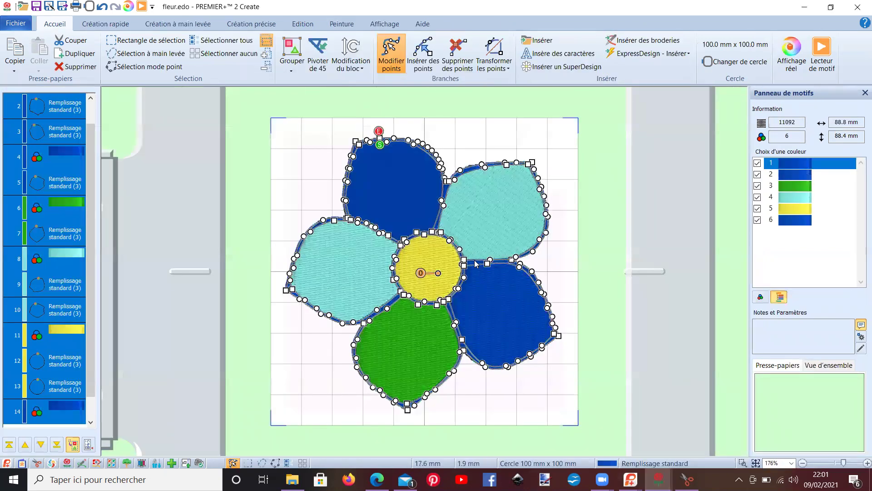
double_click(290, 144)
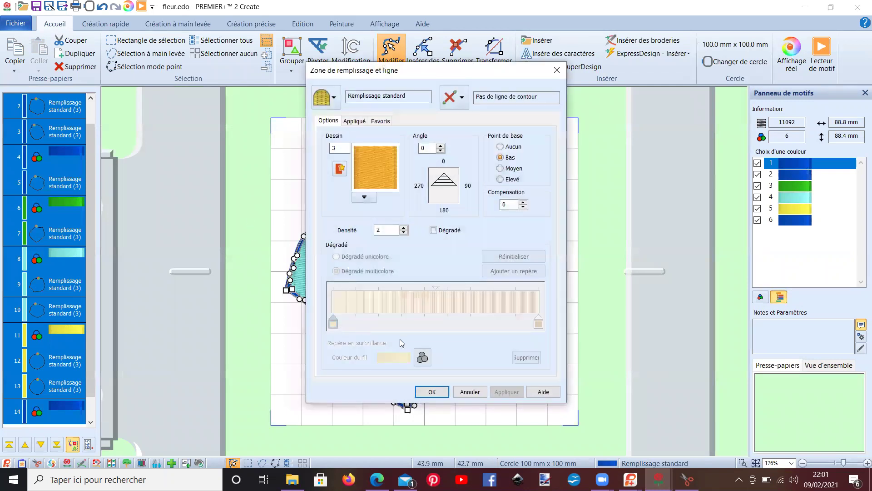
left_click(459, 391)
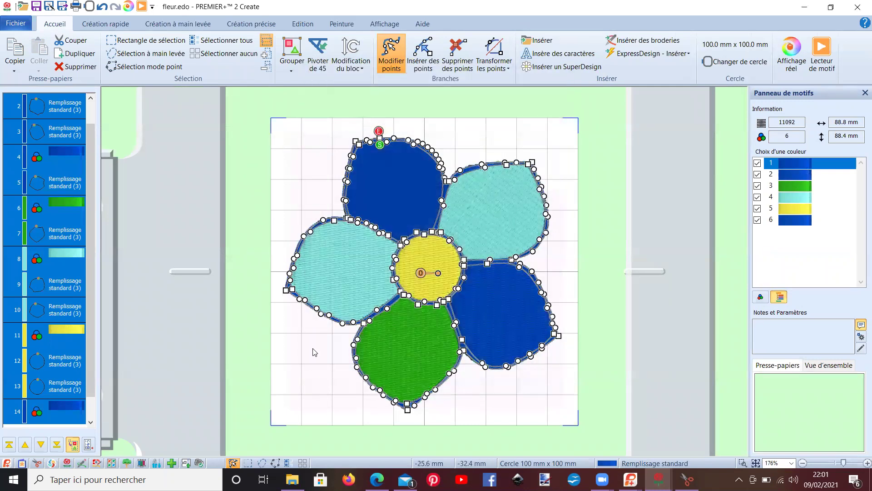
left_click(291, 69)
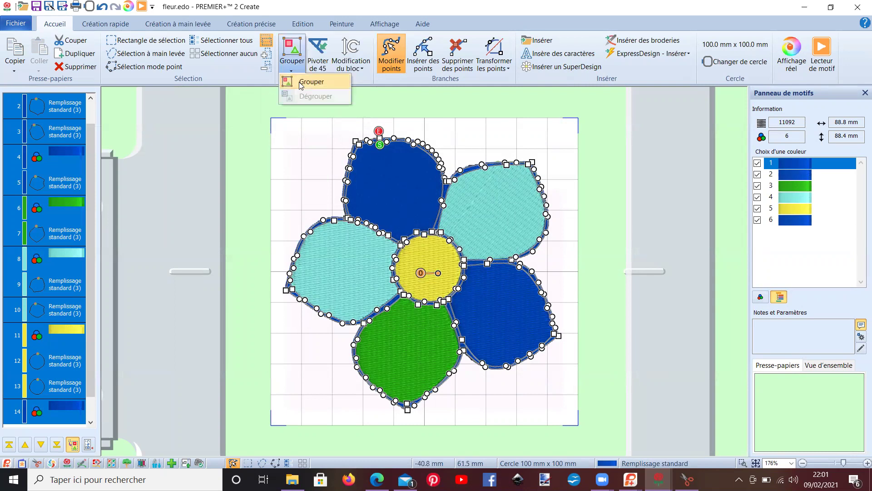
left_click(301, 81)
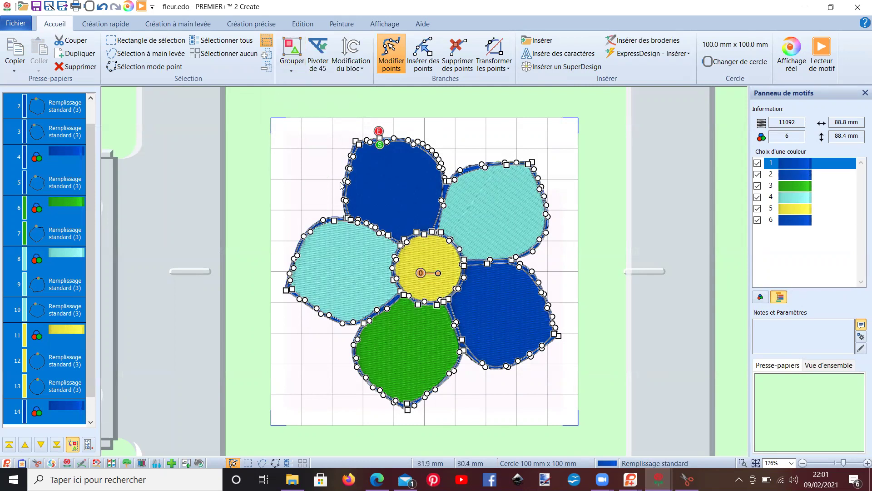
Bring up the fill properties of the upper dark-blue petal beside the flower and view the available standard fill patterns
left_click(367, 193)
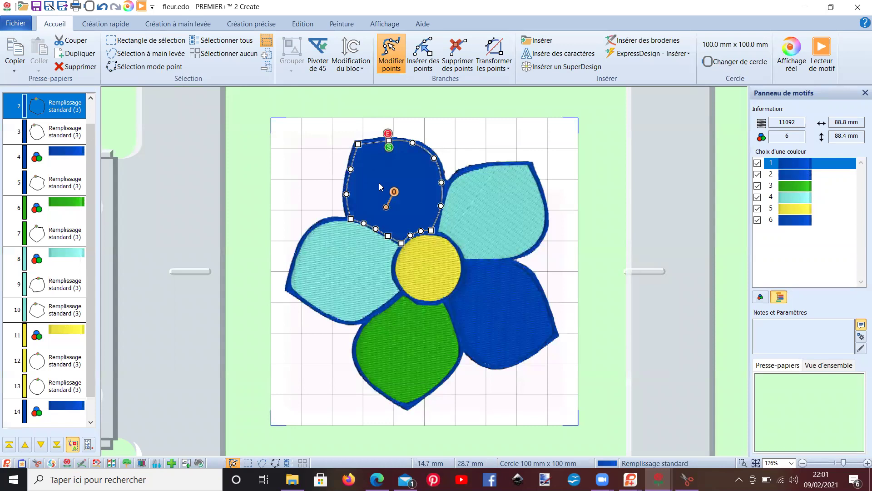
right_click(77, 113)
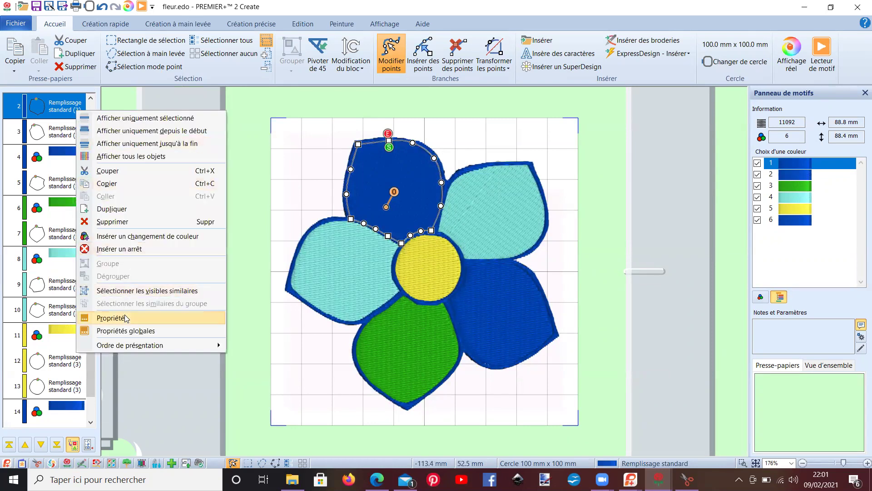
left_click(193, 318)
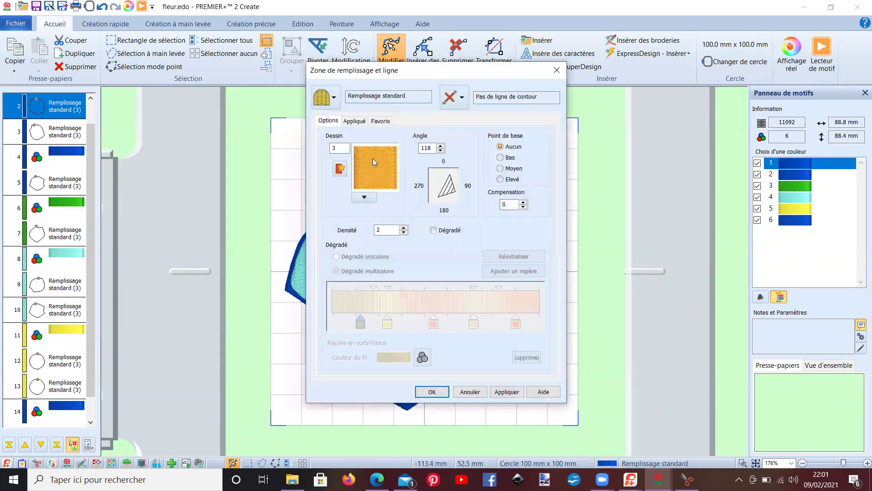
left_click(557, 70)
double_click(419, 183)
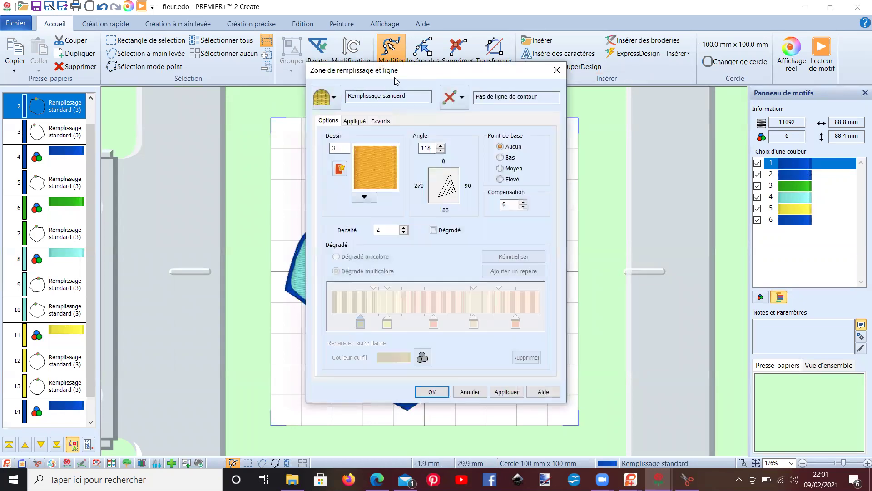
left_click_drag(395, 77, 661, 50)
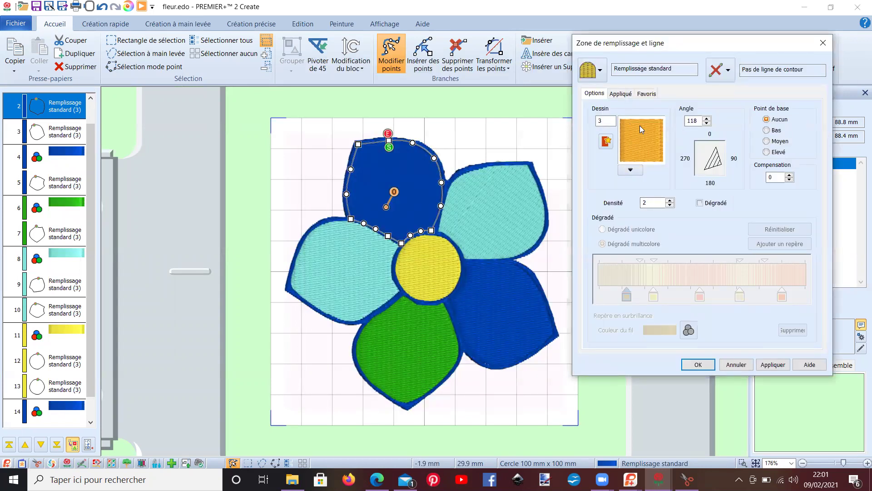
left_click(631, 171)
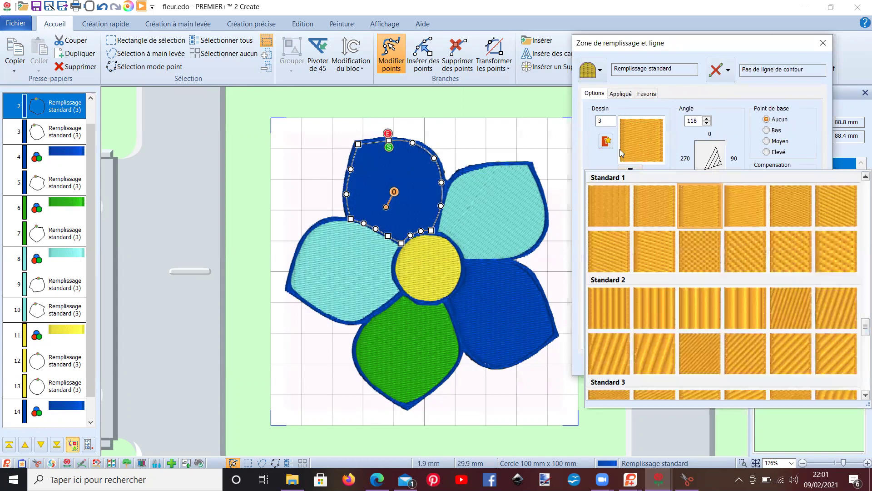
left_click(709, 102)
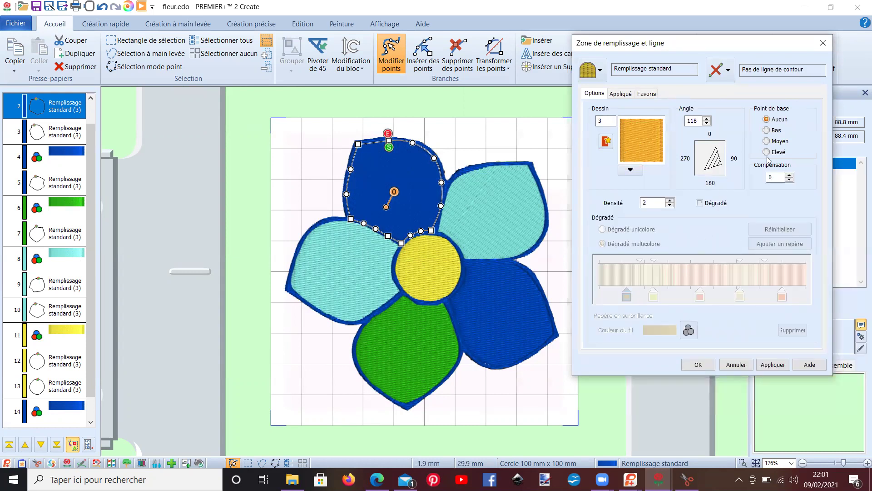
Enable a multicolour gradient on the petal's fill, reset its colour markers, and apply it with both end markers moved inward
left_click(700, 203)
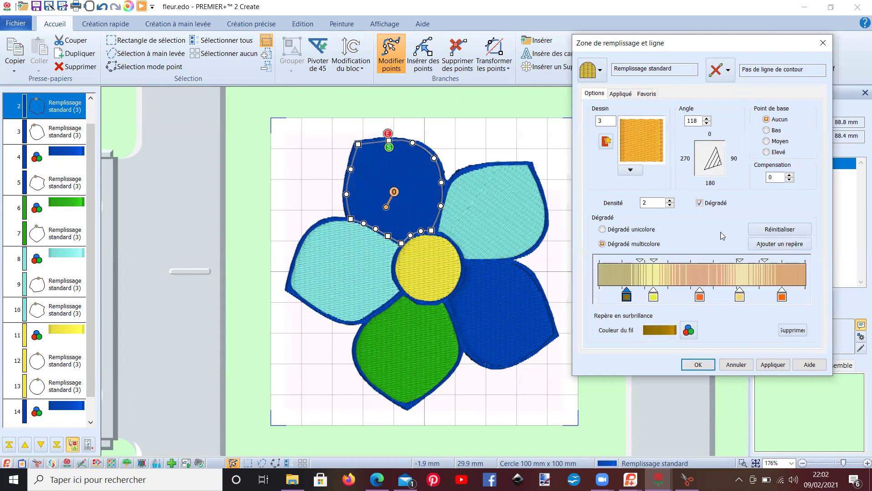
left_click(771, 230)
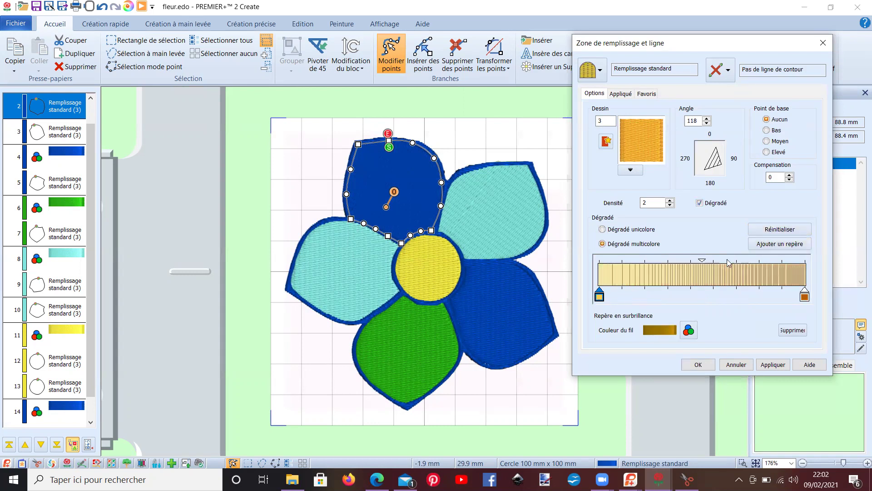
left_click_drag(599, 298, 672, 298)
left_click_drag(805, 303, 743, 298)
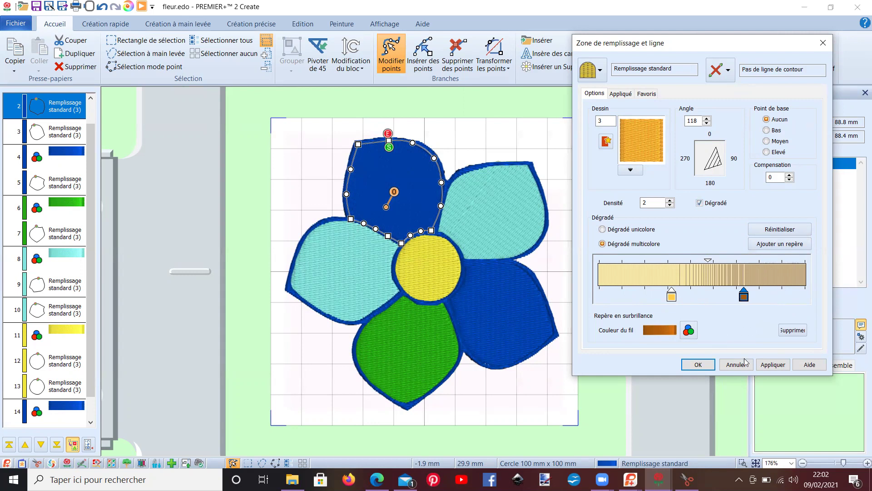
left_click(771, 367)
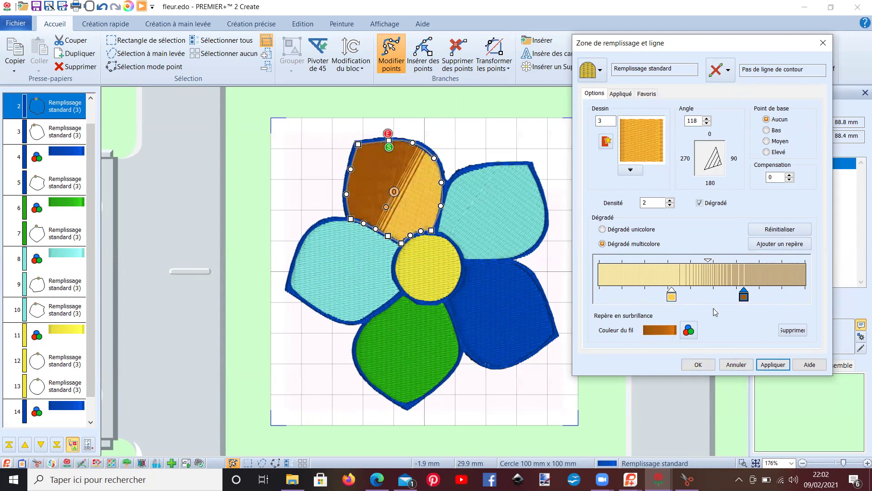
Change the thread colour of the gradient's pale-yellow marker to dark blue
left_click(672, 298)
left_click(688, 331)
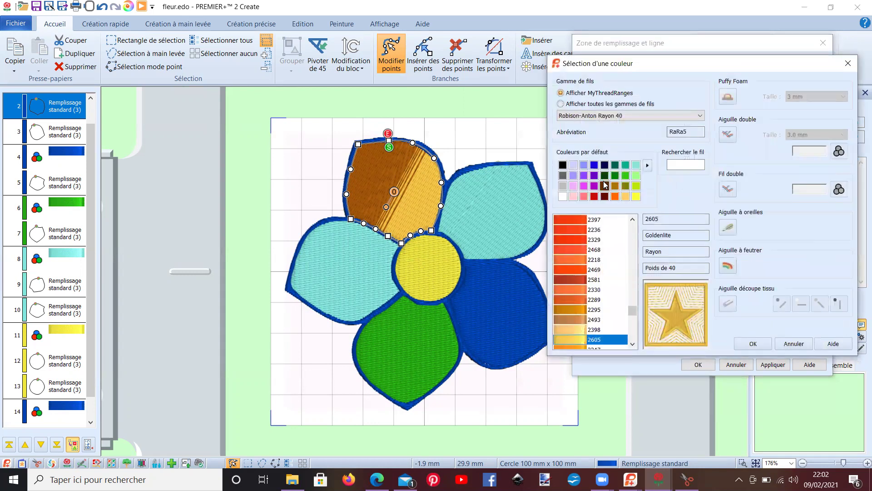
left_click(595, 165)
left_click(752, 346)
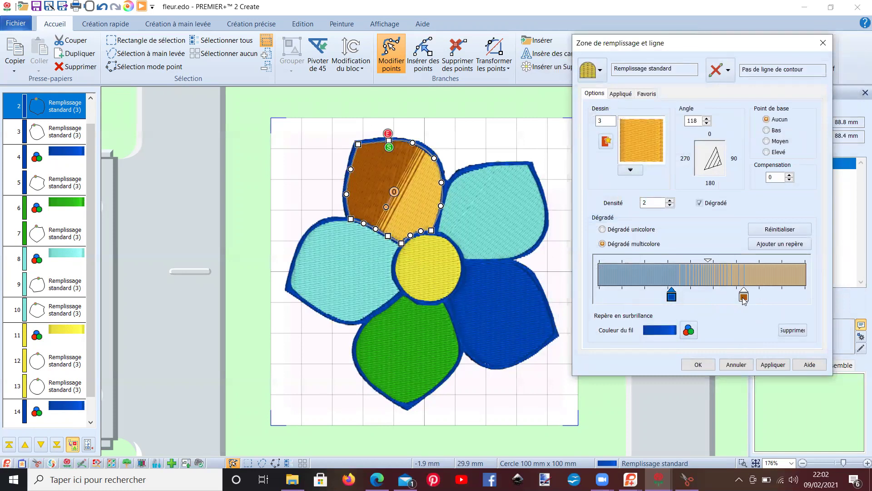
Change the gradient's brown marker to Robison-Anton Rayon 40 thread 2283 Paris Blue and apply the colours to the petal
left_click(743, 298)
left_click(690, 330)
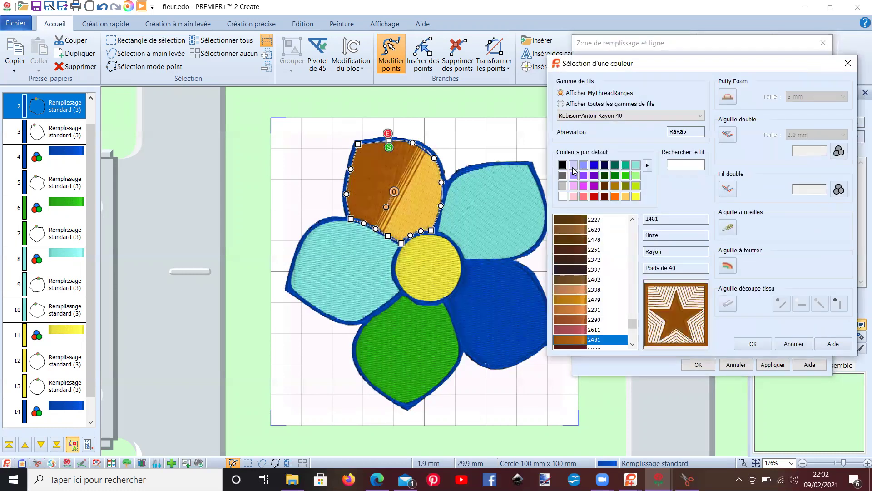
left_click(574, 166)
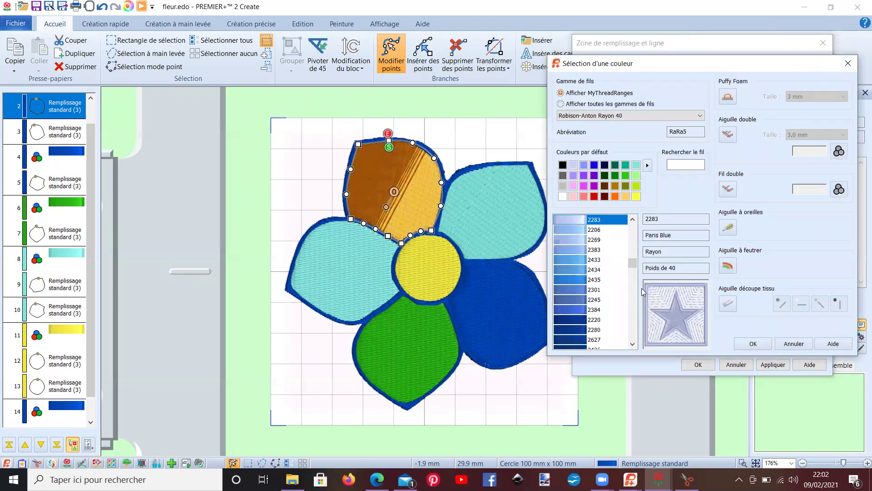
left_click(754, 344)
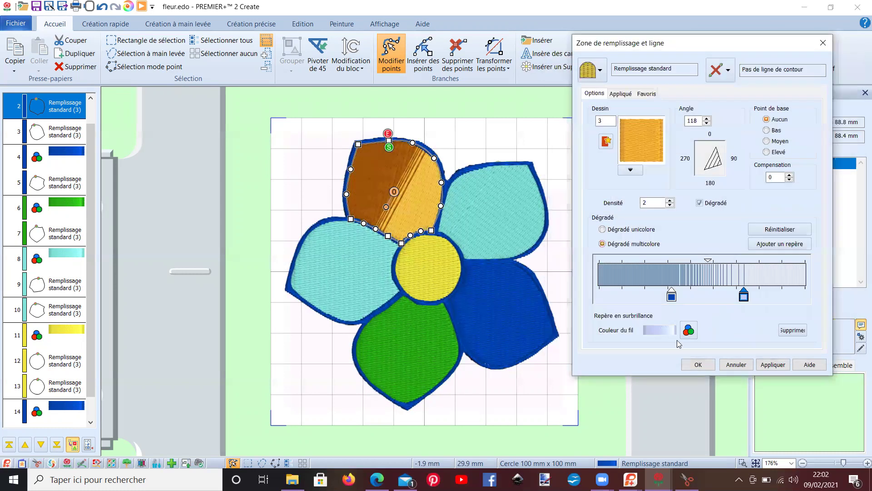
left_click(777, 367)
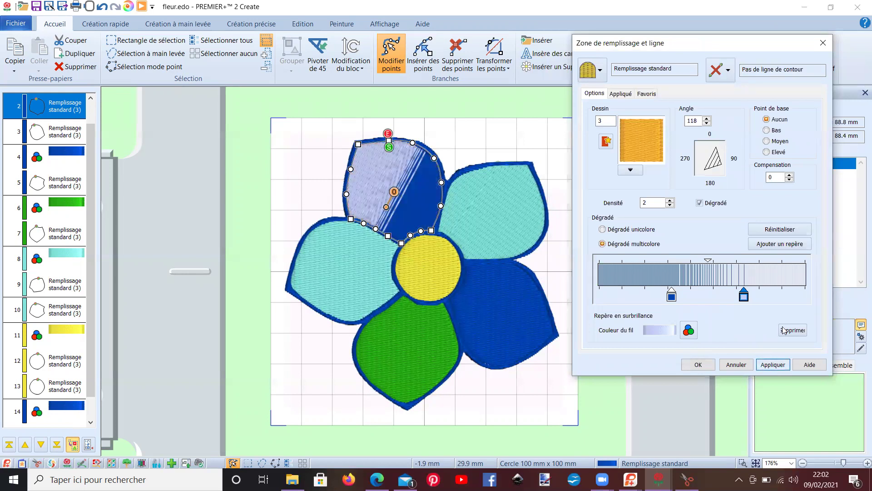
Add a marker between the dark-blue and Paris Blue ones, colour it 2588 Mid Lilac, and apply the gradient
left_click(767, 247)
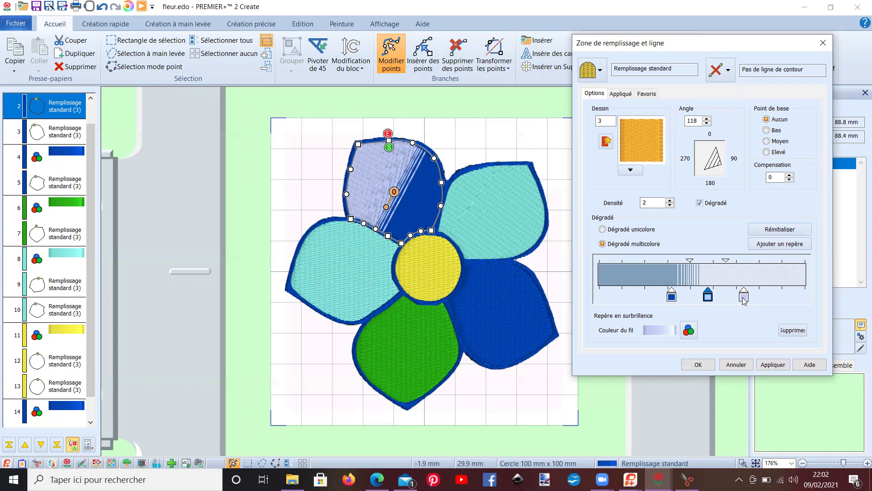
left_click_drag(747, 301, 704, 308)
left_click(689, 331)
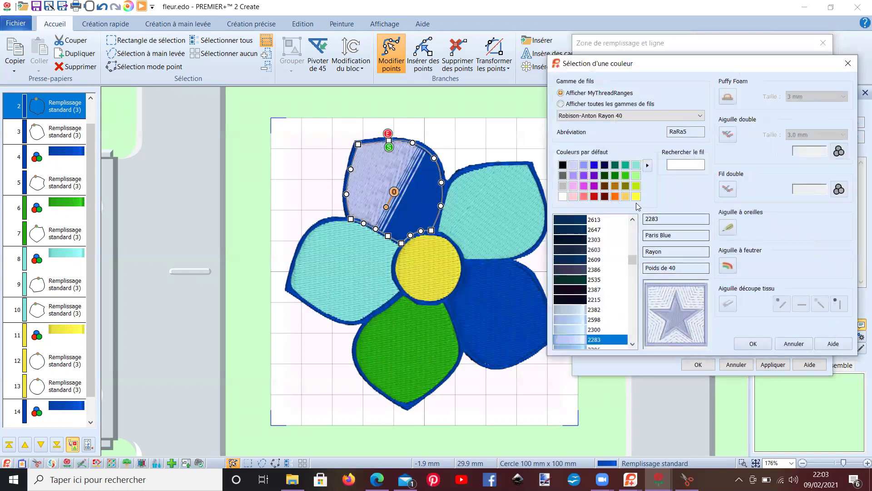
left_click(573, 176)
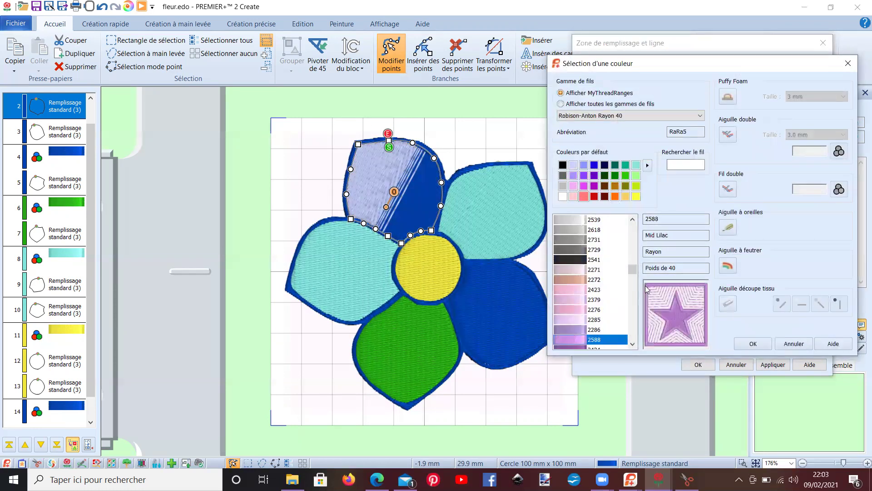
left_click(754, 344)
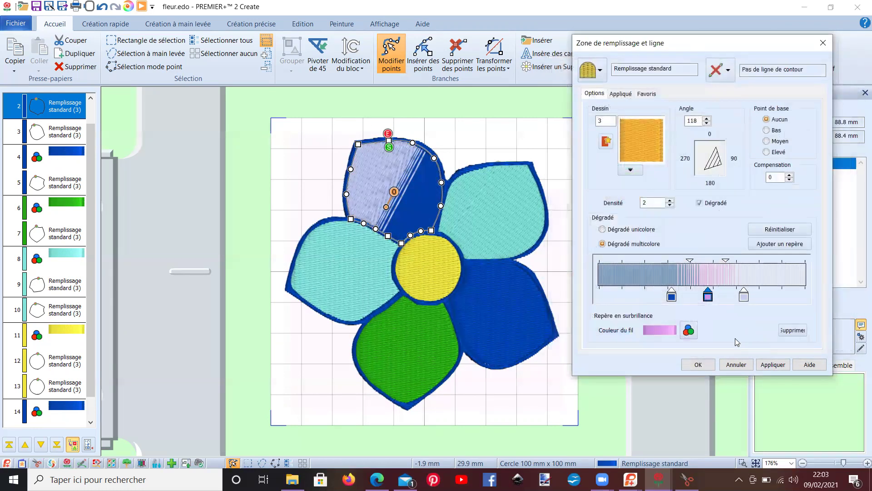
left_click(771, 365)
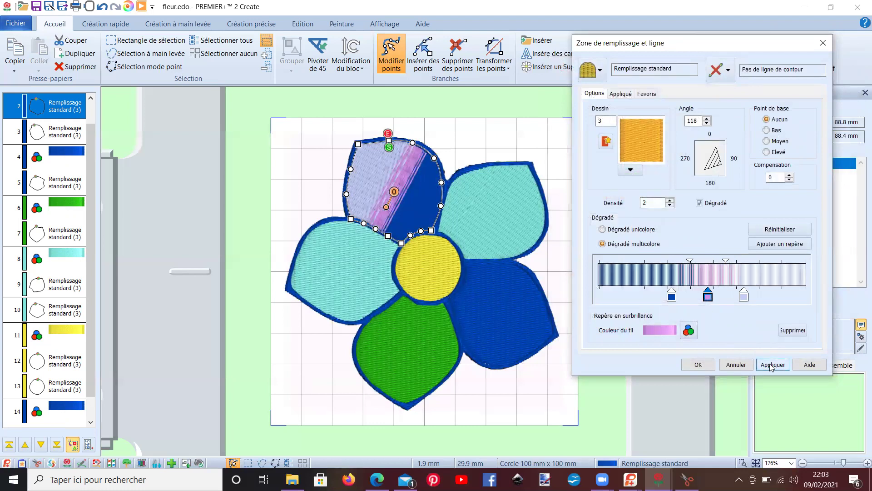
Add a fourth marker between the dark-blue and lilac ones, colour it dark blue, and apply the gradient
left_click(771, 245)
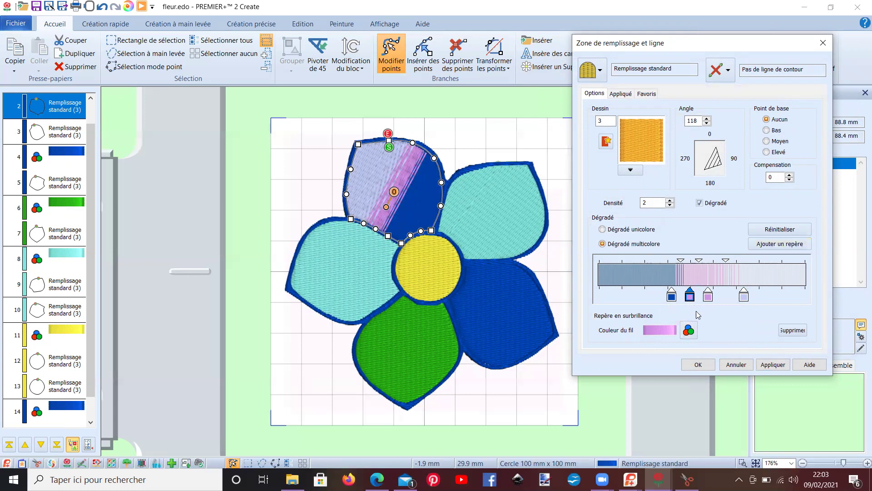
left_click(689, 331)
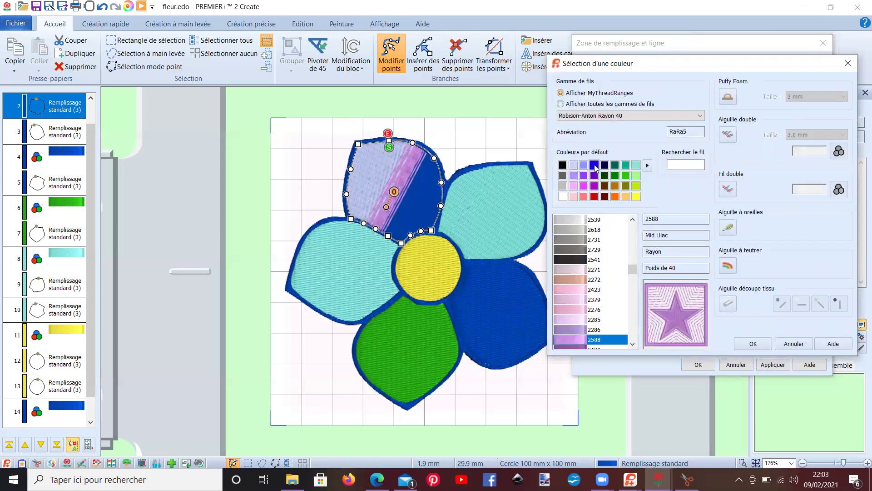
left_click(594, 165)
left_click(752, 344)
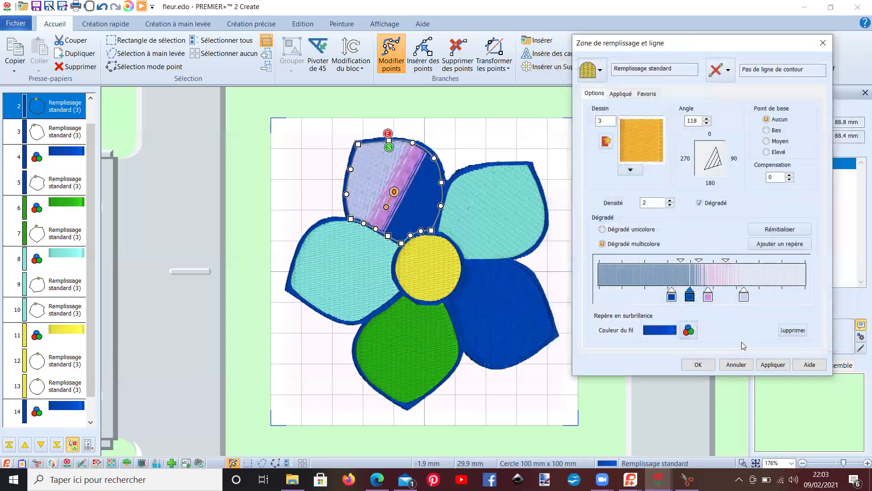
left_click(773, 365)
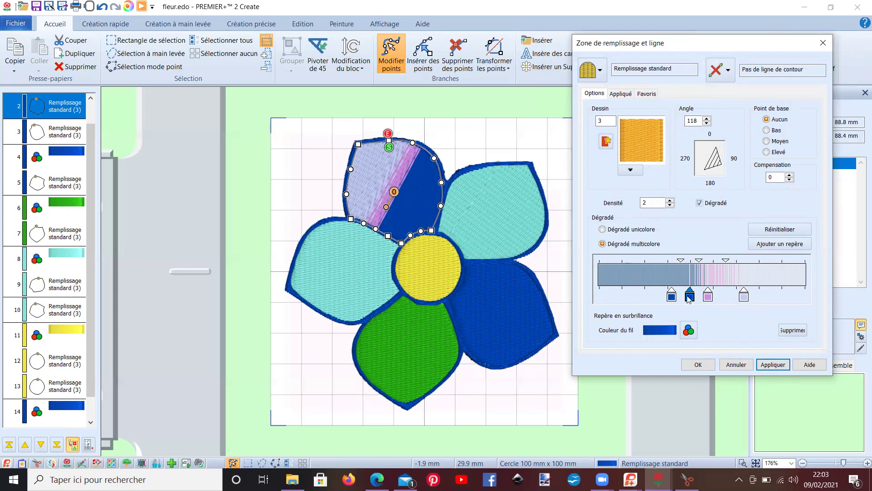
Move the second dark-blue marker beyond the pale-blue one, shift the other three markers towards the gradient's start, and apply the gradient
left_click_drag(689, 297, 772, 307)
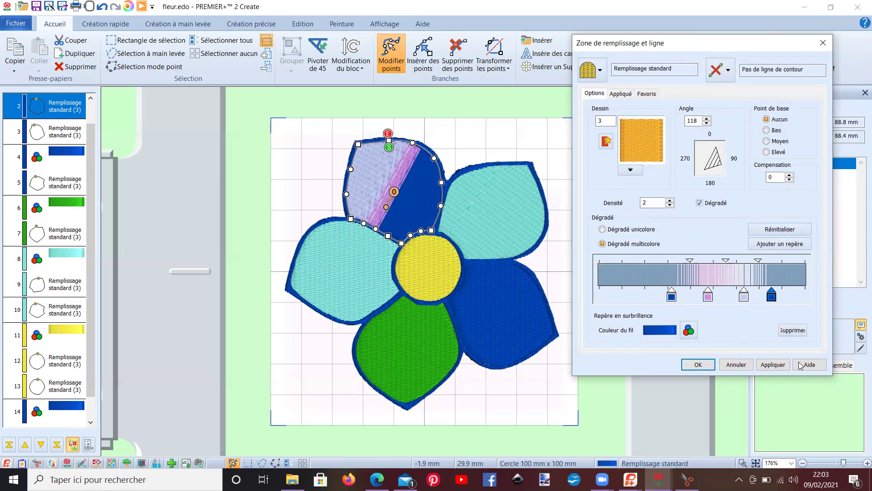
left_click(776, 365)
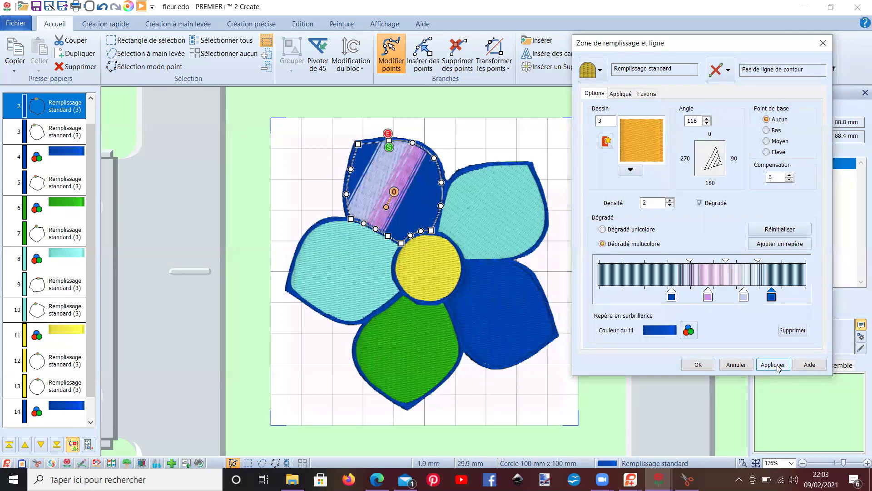
left_click_drag(670, 299, 639, 299)
left_click_drag(707, 299, 674, 299)
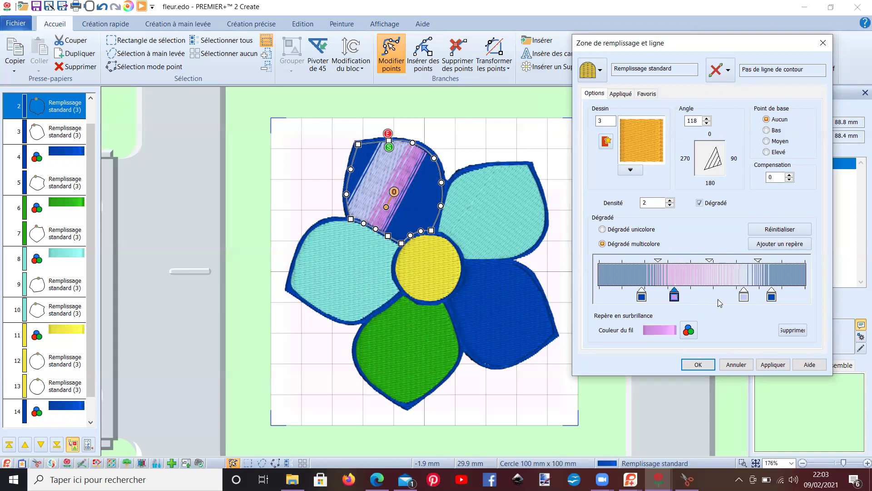
left_click_drag(744, 298, 715, 299)
left_click(778, 367)
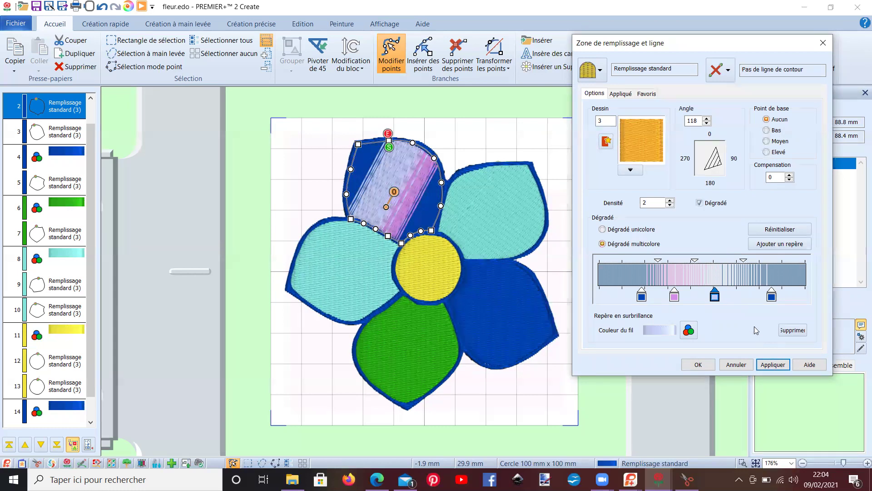
Remove the lilac marker from the upper petal's gradient, accept the fill, and swing the stitch-angle handle above its origin point
left_click(674, 298)
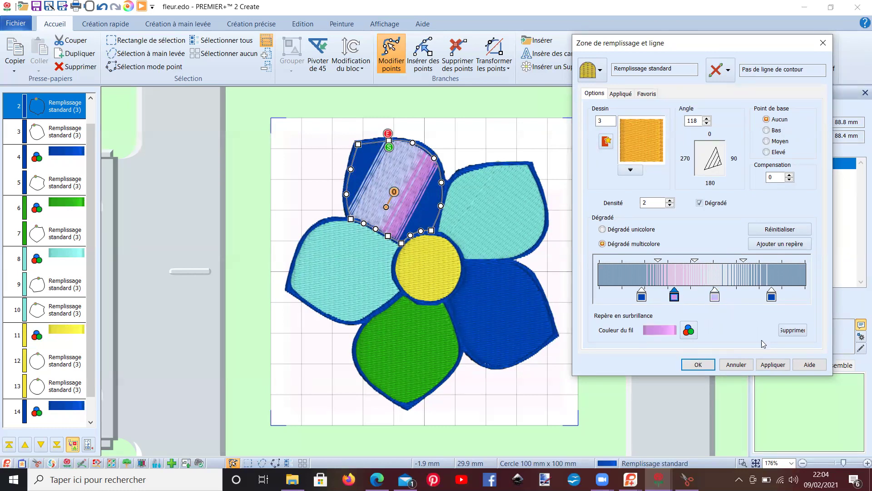
left_click(791, 331)
left_click(772, 365)
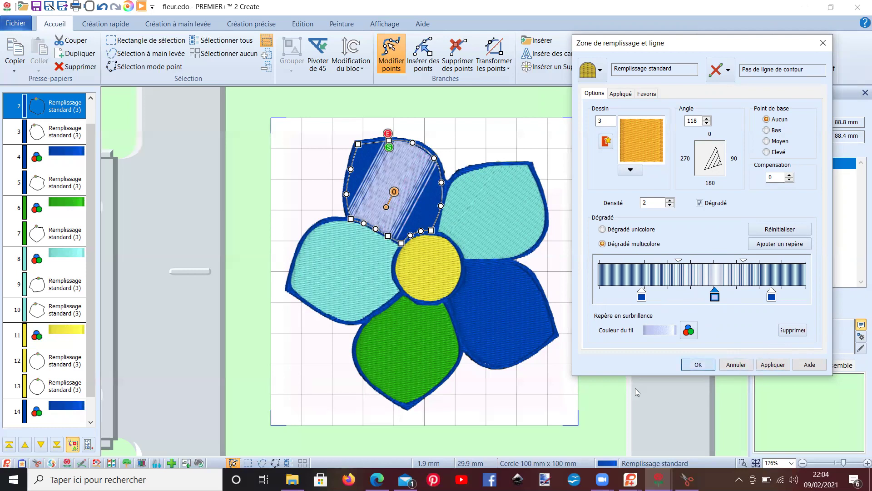
key("Return")
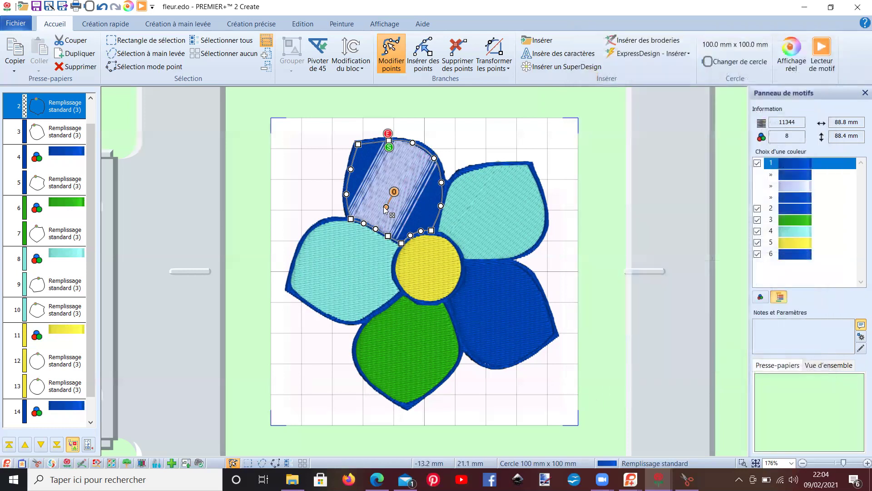
left_click_drag(385, 209, 404, 176)
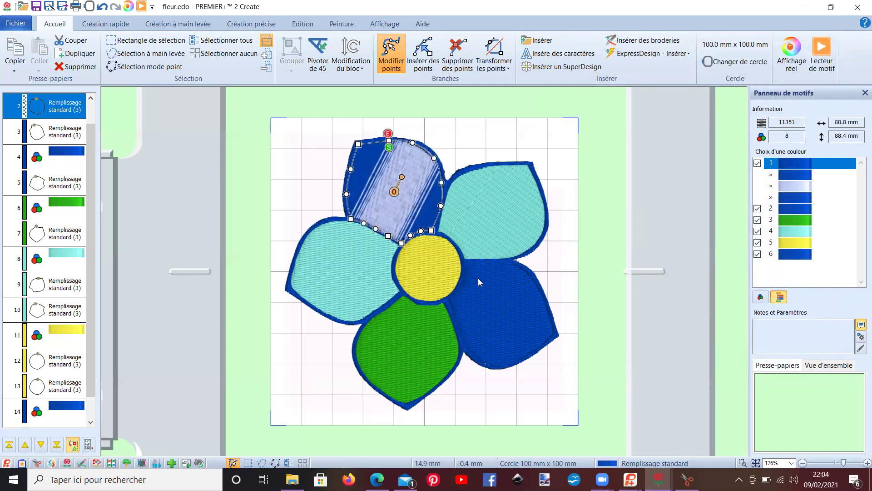
Enable a single-colour gradient (Dégradé unicolore) in the fill of the upper-right turquoise petal
left_click(490, 223)
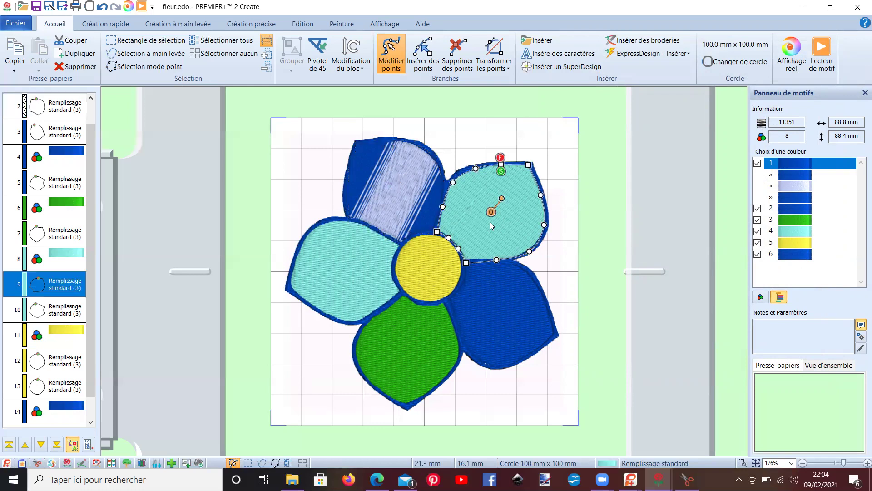
double_click(490, 222)
left_click_drag(377, 75, 699, 61)
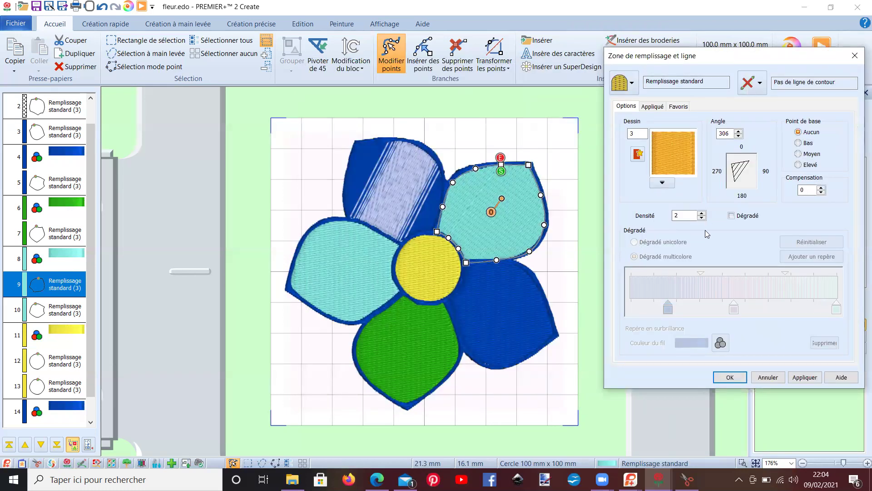
left_click(732, 216)
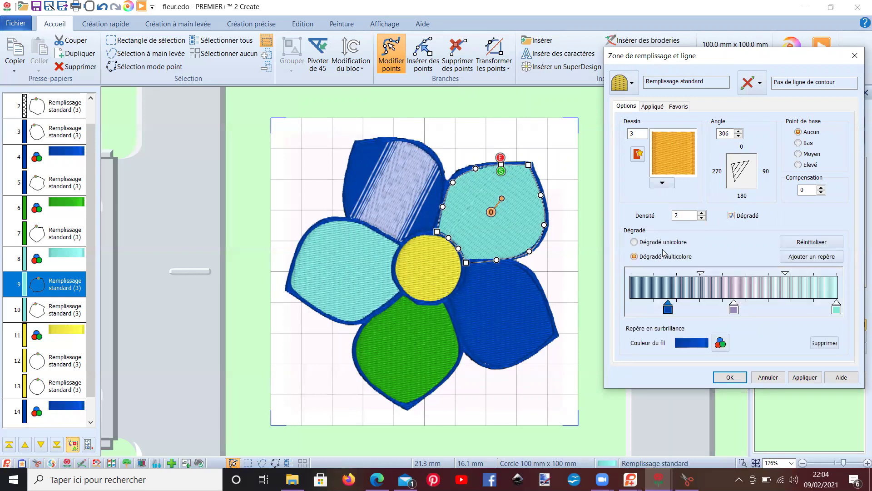
left_click(635, 243)
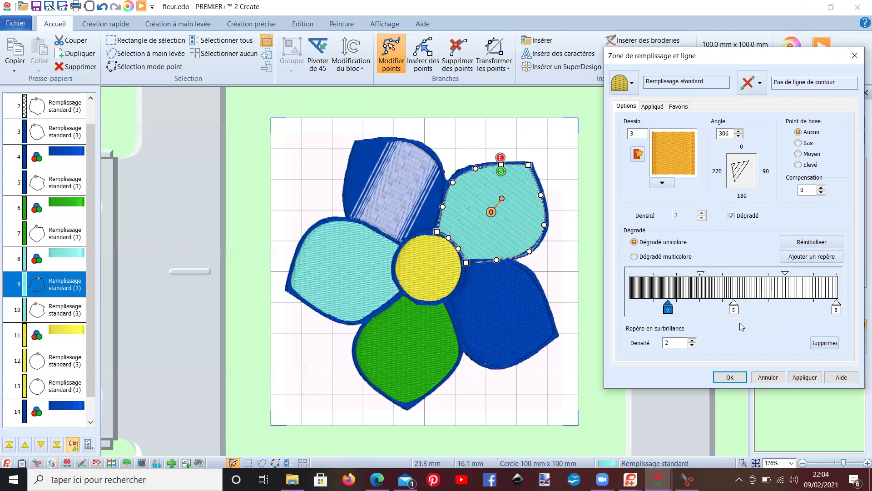
Reposition the gradient's density 8 marker just beyond the density 5 one and the density 2 marker near the start, applying each change
mouse_move(669, 310)
left_mouse_down()
mouse_move(704, 310)
mouse_move(662, 310)
mouse_move(712, 318)
left_mouse_up()
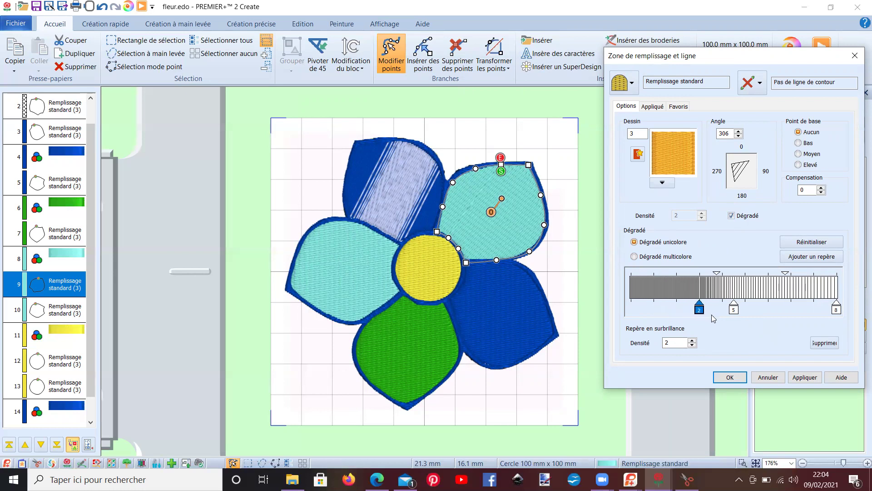
left_click(807, 377)
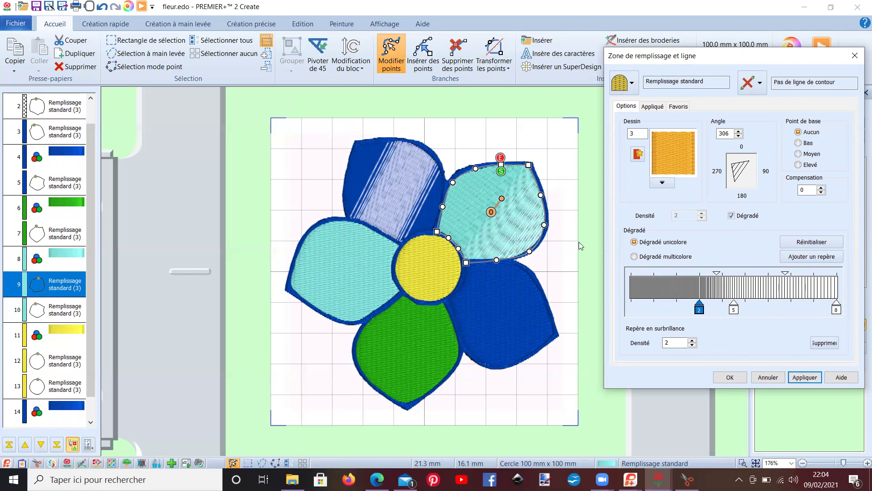
left_click_drag(835, 311, 769, 306)
left_click(804, 378)
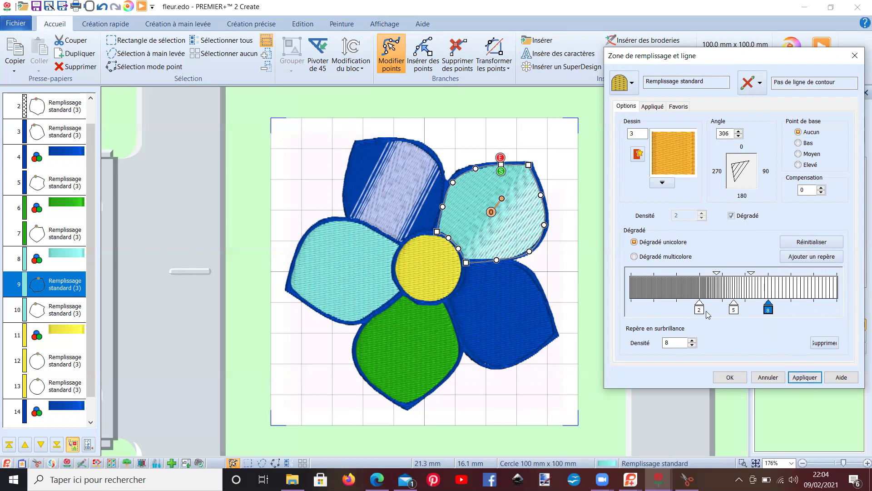
left_click_drag(700, 311, 665, 310)
left_click(805, 378)
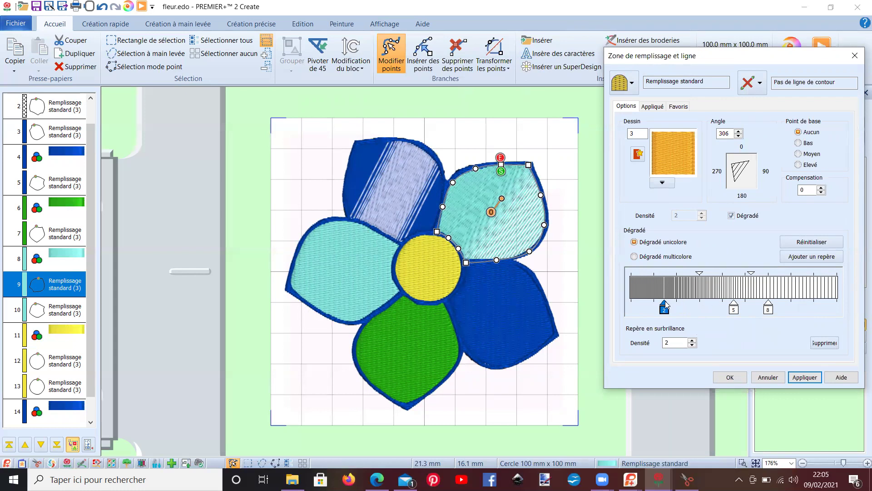
Set the density of the gradient's first marker to 7 and apply it to the turquoise petal
left_click(693, 341)
left_click(692, 340)
left_click(693, 340)
left_click(692, 341)
left_click(693, 340)
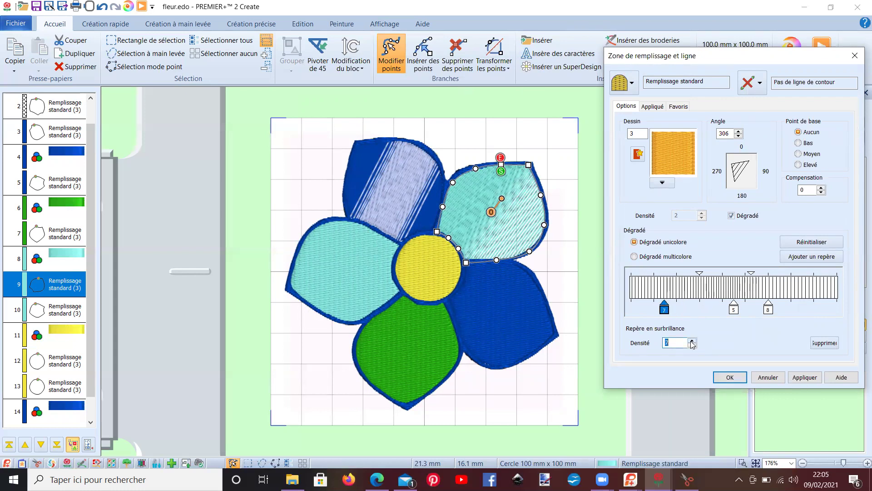
left_click(802, 377)
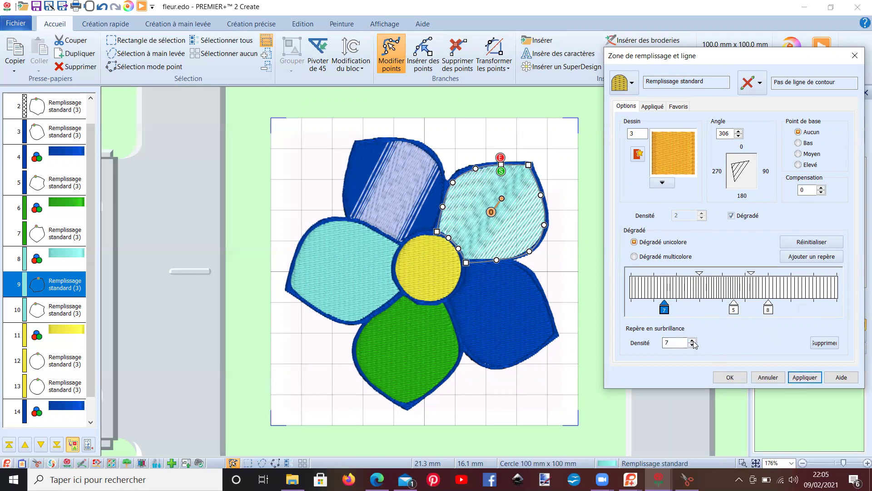
Set the density of the gradient's last marker to 21 and apply it to the petal
left_click(767, 311)
left_click_drag(692, 341, 693, 343)
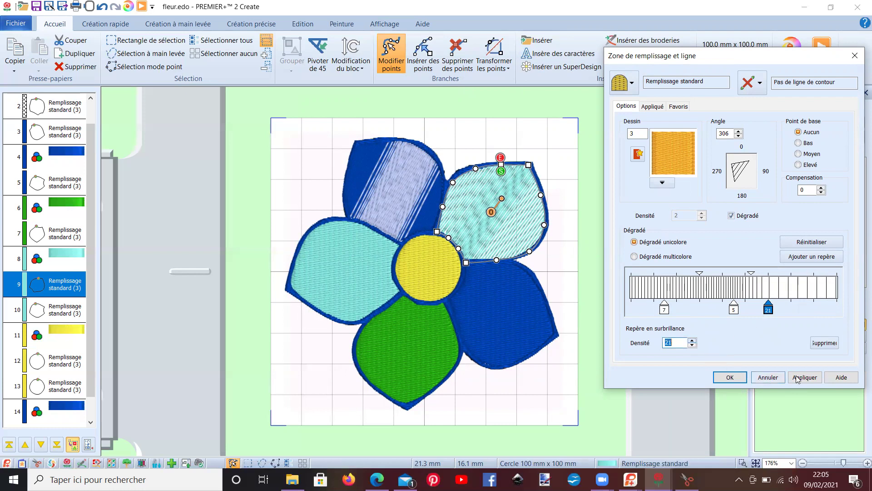
left_click(803, 378)
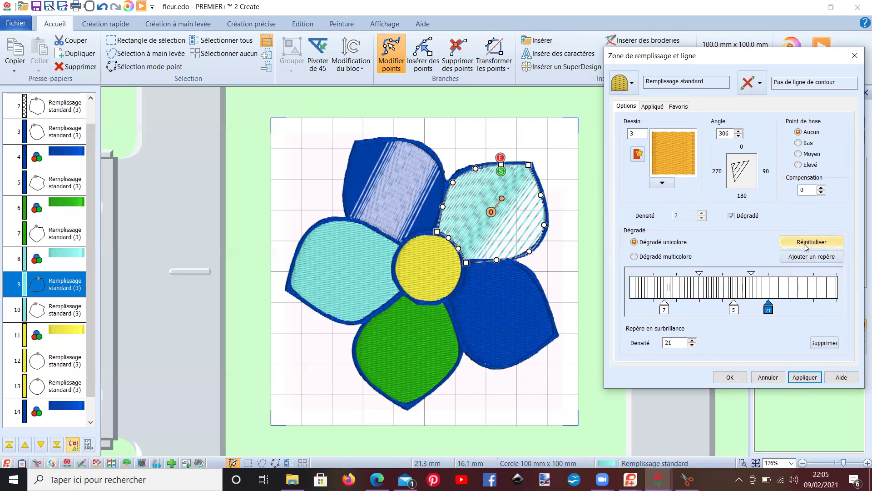
Accept the petal's single-colour gradient and rotate its stitch angle to 316 with the angle handle
left_click(731, 216)
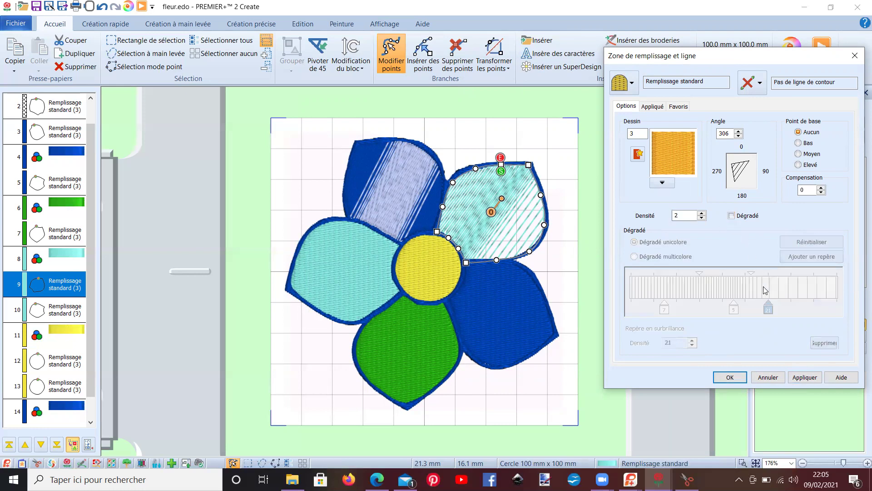
left_click(731, 216)
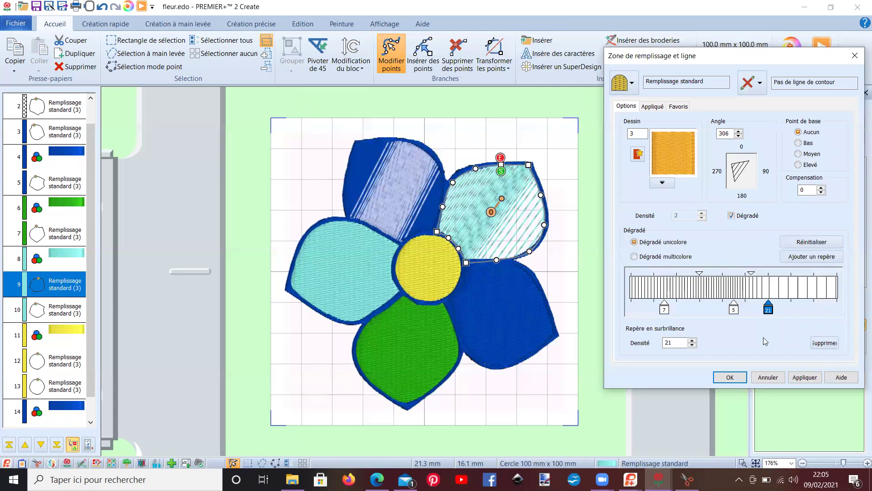
left_click(733, 380)
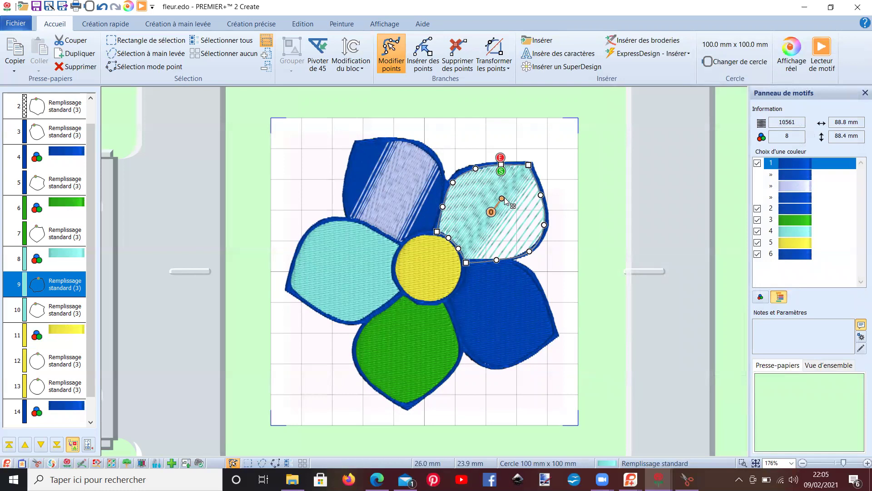
left_click_drag(502, 201, 517, 186)
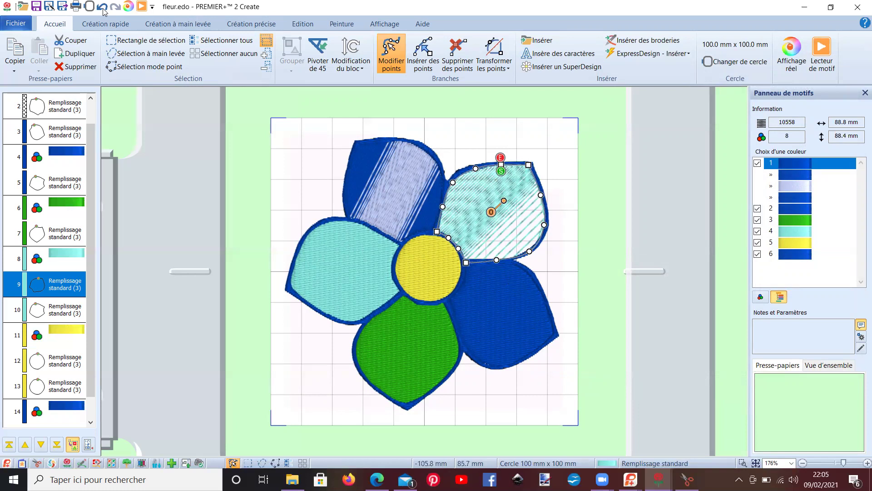
Apply the turquoise petal's fill without the gradient for comparison, re-enable the gradient, and accept the settings
double_click(470, 219)
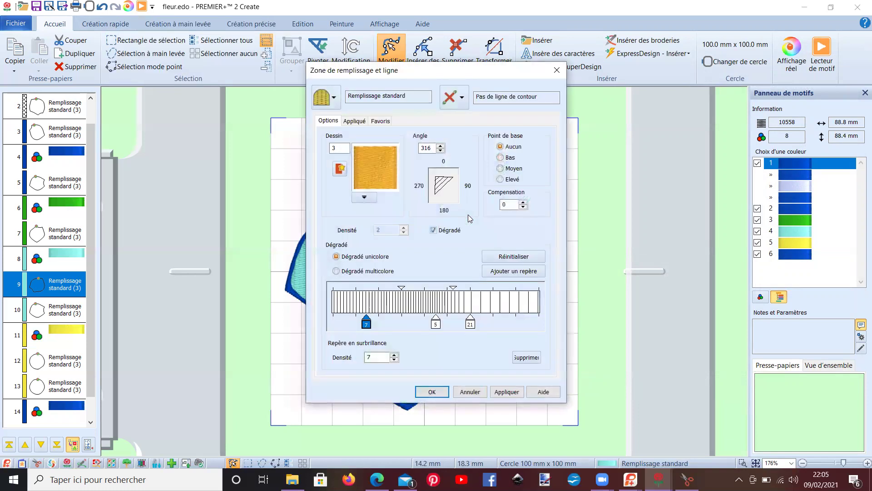
left_click_drag(383, 75, 692, 41)
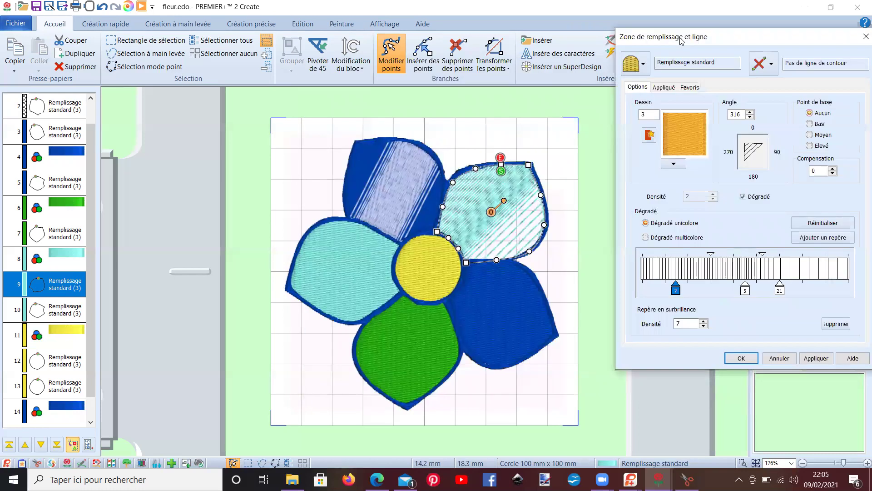
left_click(744, 198)
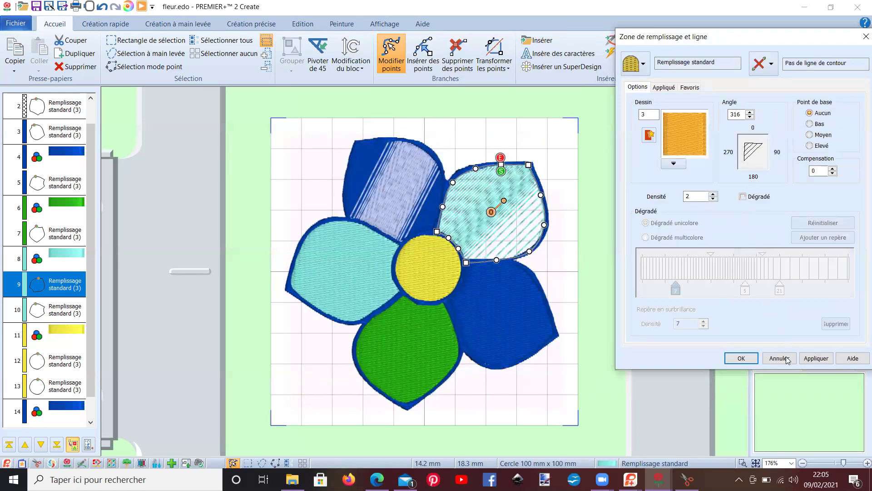
left_click(815, 359)
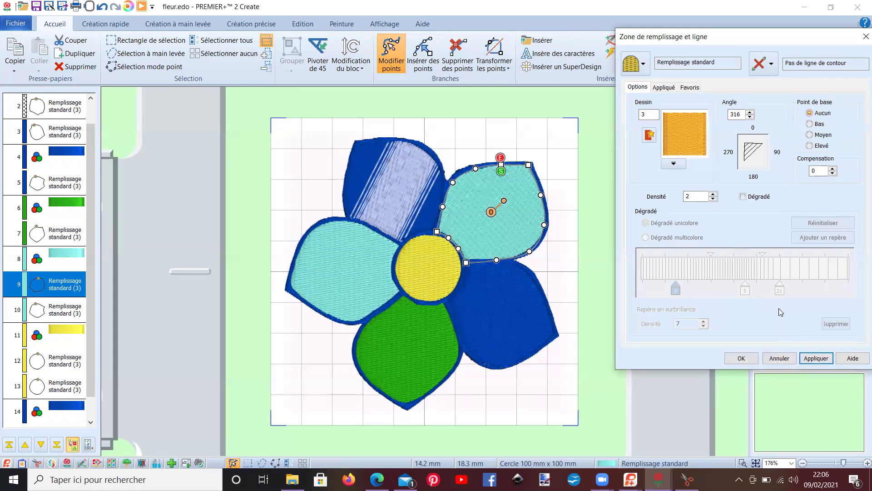
left_click(743, 196)
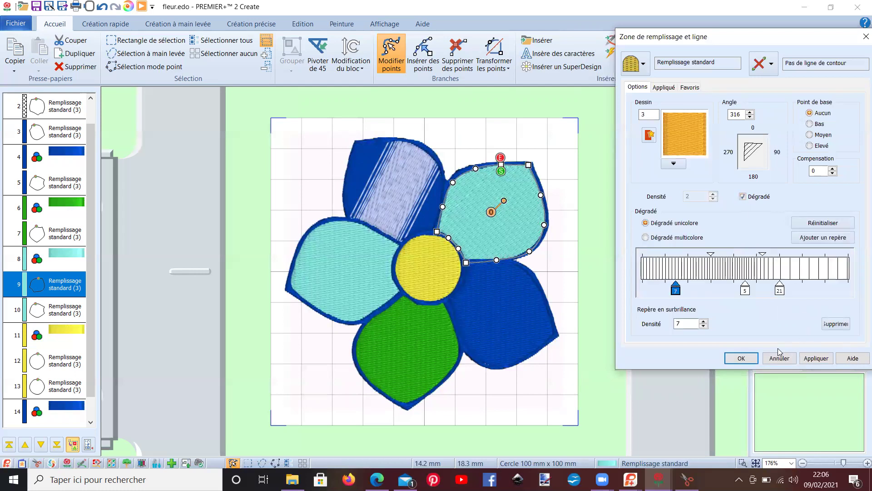
left_click(741, 359)
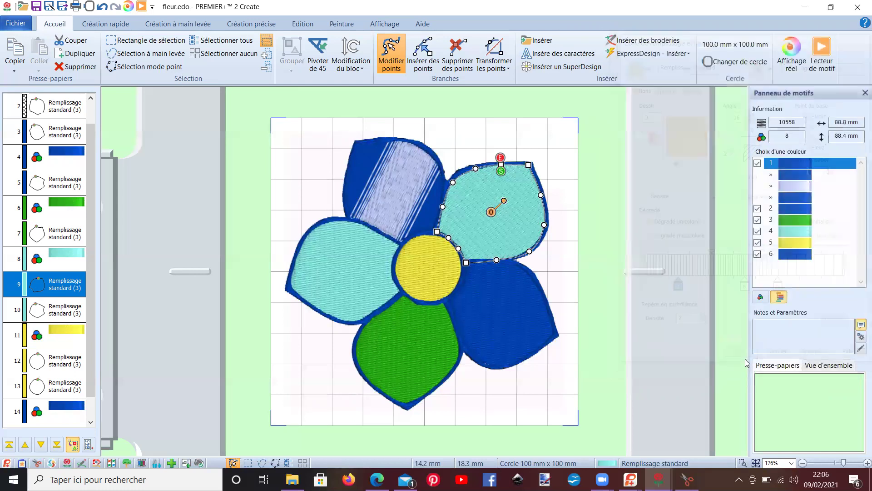
Change the upper-right turquoise petal's fill type to Remplissage en spirale
double_click(508, 325)
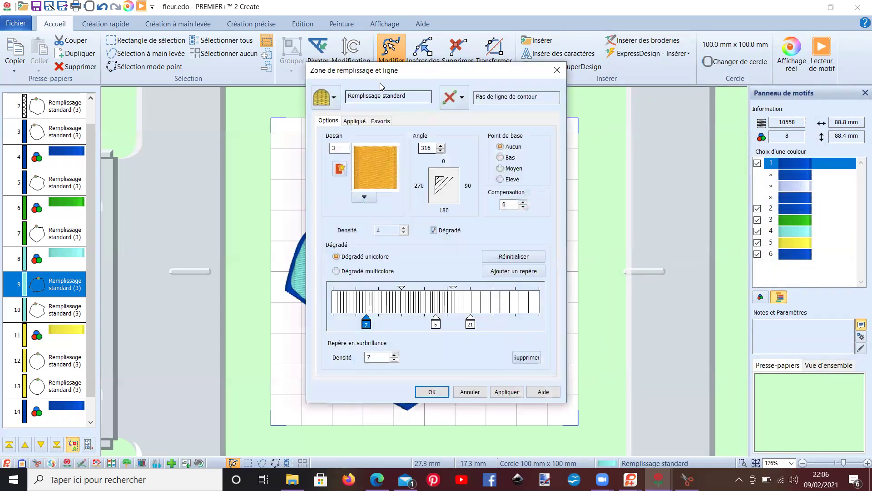
left_click_drag(373, 76, 658, 57)
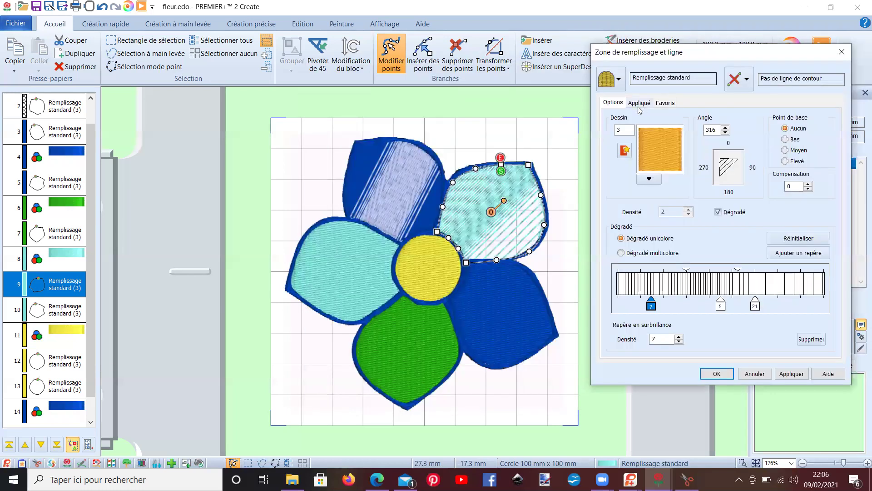
left_click(618, 81)
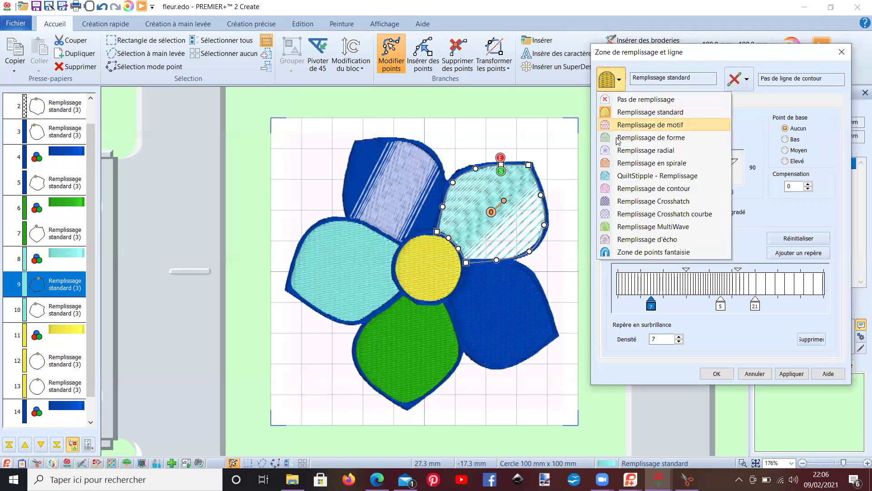
left_click(643, 167)
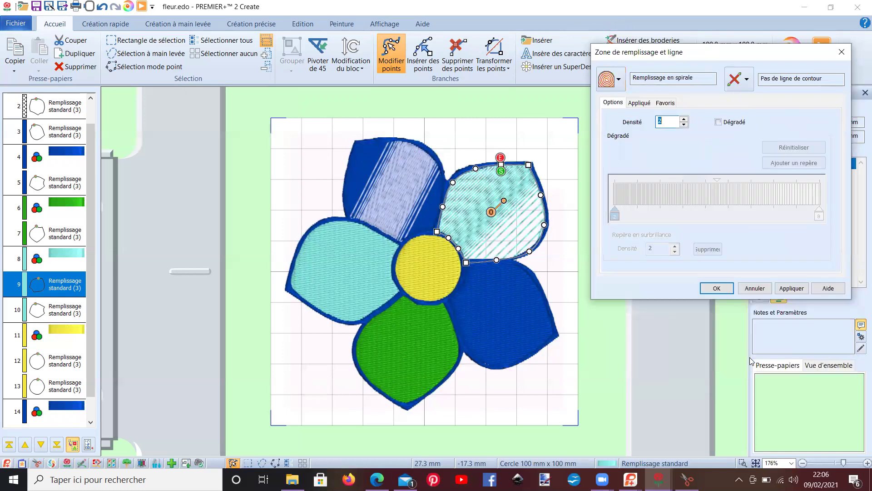
Set the spiral fill's density to 8
left_click(684, 119)
left_click(683, 119)
left_click(684, 118)
left_click(684, 119)
left_click(684, 119)
left_click(684, 119)
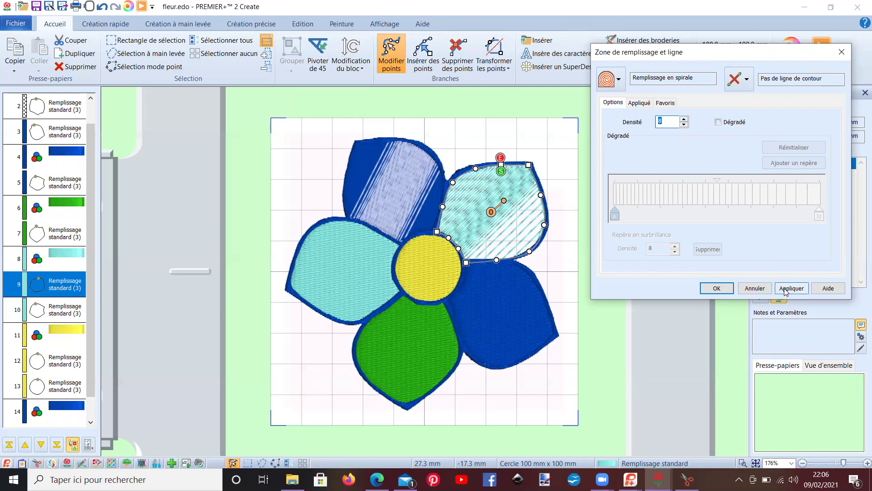
Discard the turquoise petal's pending spiral fill and change the lower-right blue petal's fill type to Remplissage en spirale
left_click(755, 288)
left_click(532, 309)
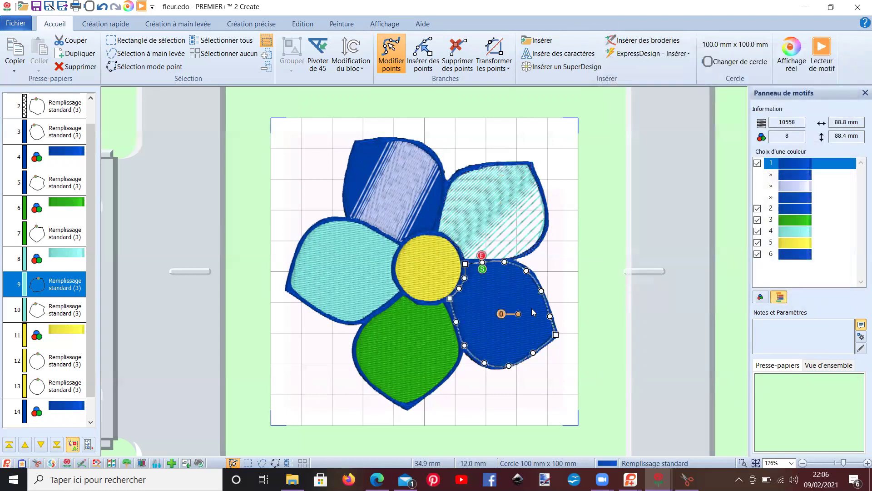
double_click(531, 309)
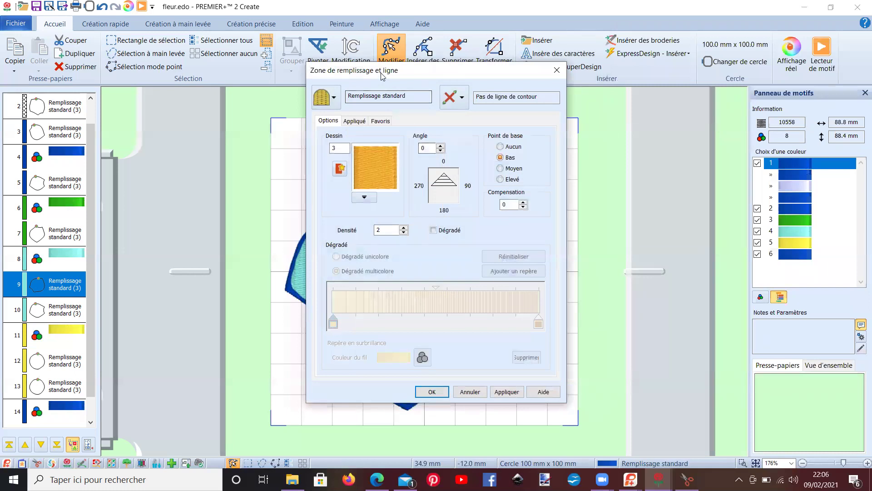
left_click_drag(386, 75, 721, 47)
left_click(665, 70)
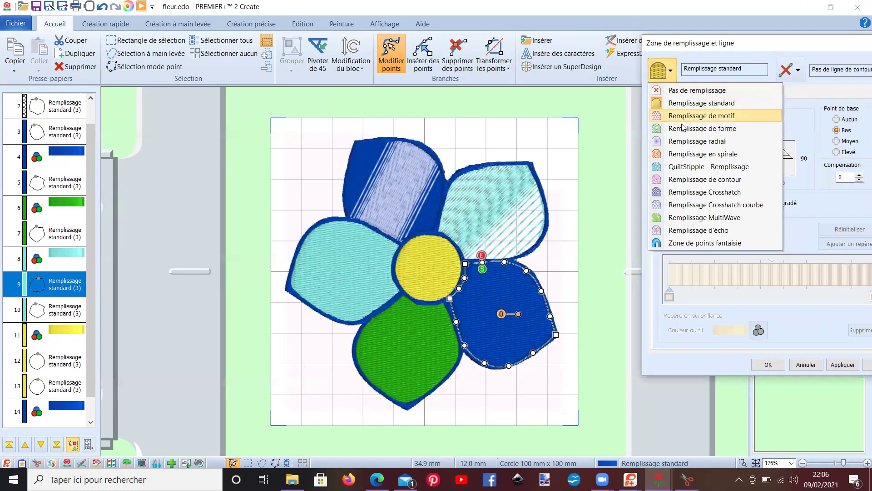
left_click(686, 155)
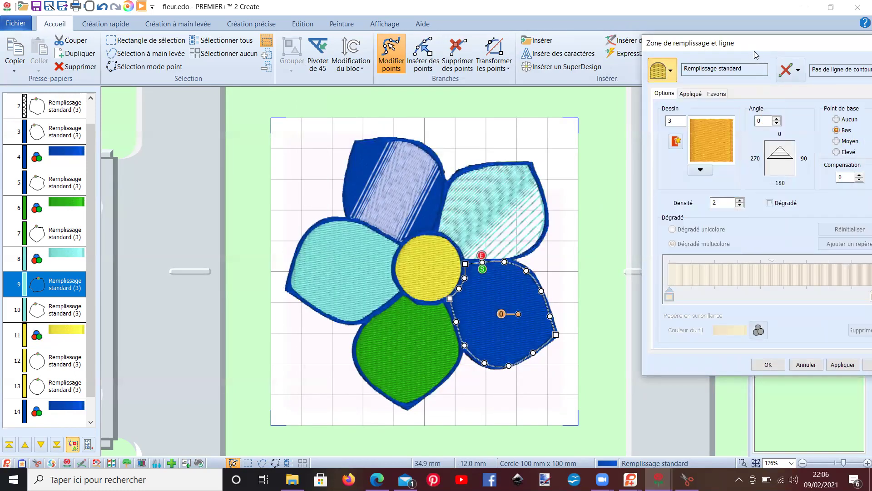
Set the blue petal's spiral fill density to 13 and apply it
left_click_drag(754, 49, 717, 48)
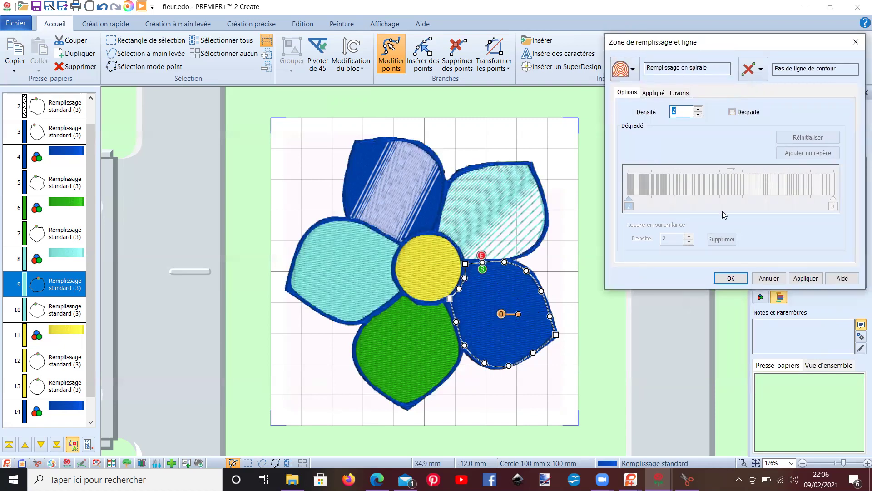
left_click(699, 109)
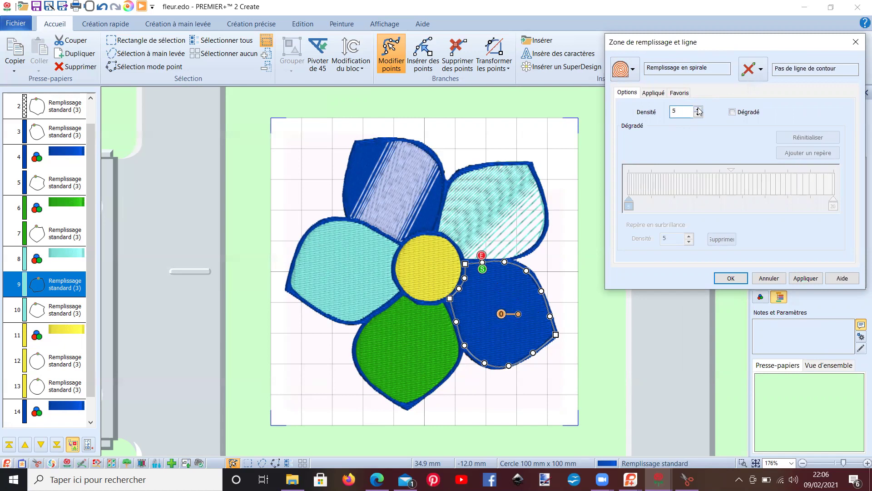
left_click(804, 279)
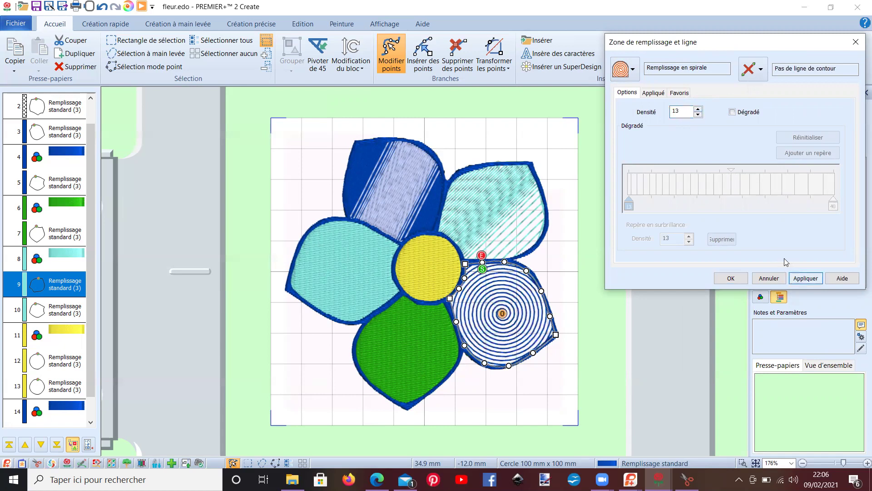
Enable Dégradé on the spiral fill, set the starting marker's density to 3, and apply it
left_click(732, 112)
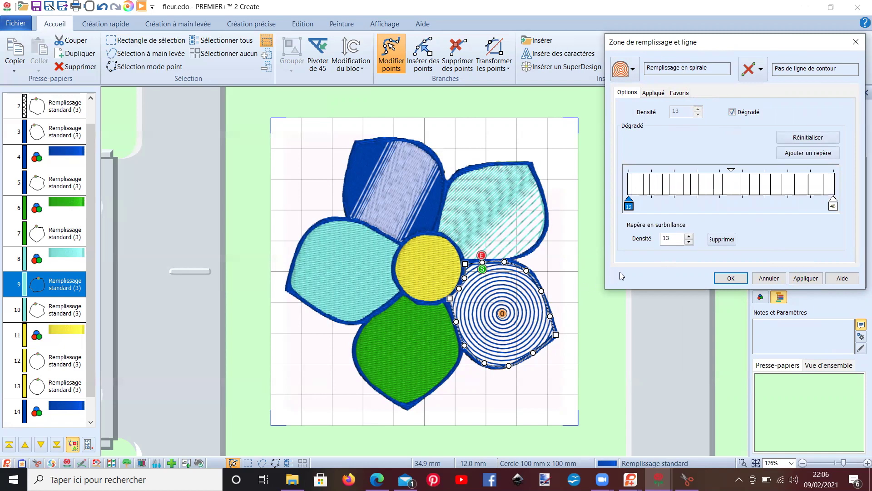
left_click(690, 244)
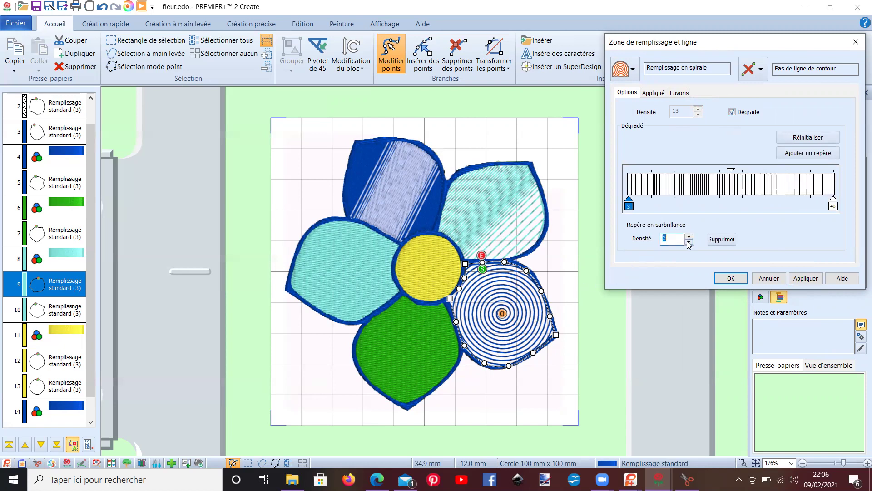
left_click(807, 279)
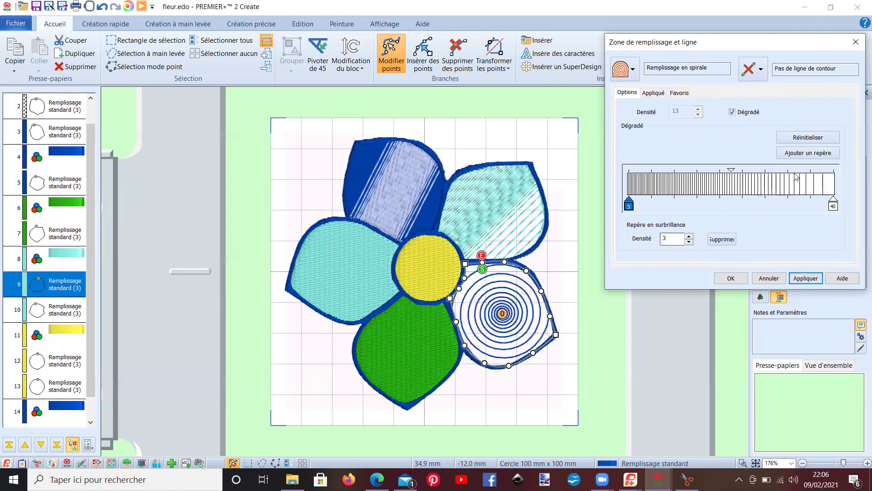
Add a marker at the middle of the spiral's gradient with a density of 6 and apply it
left_click(790, 157)
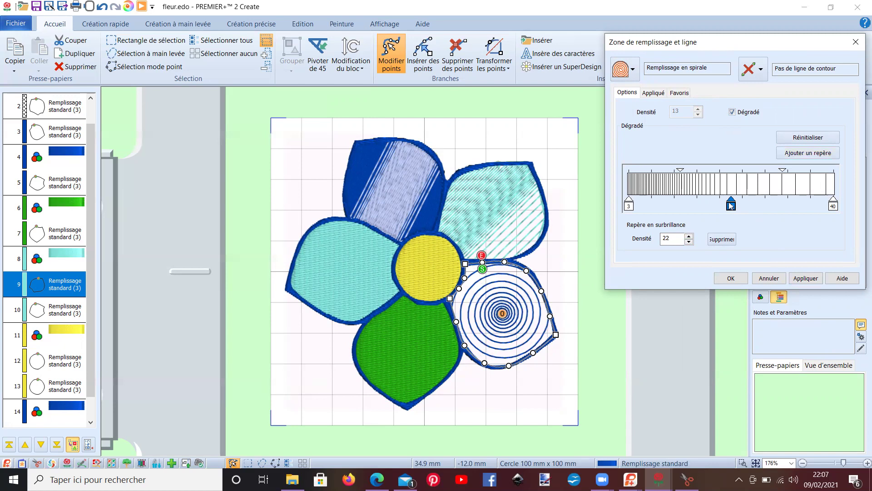
left_click(690, 243)
left_click_drag(690, 243, 693, 241)
left_click(793, 278)
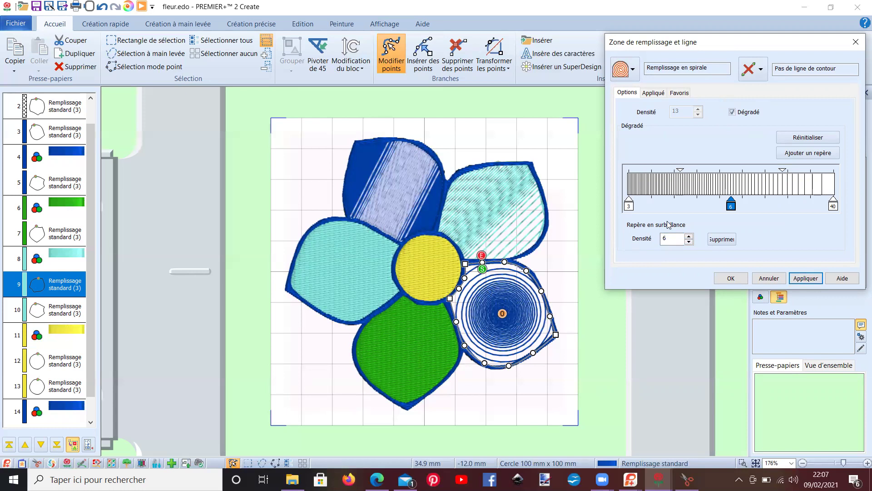
Add another gradient marker between the middle and end markers, set its density to 14, and apply it
left_click(808, 153)
left_click(684, 207)
left_click_drag(684, 209, 776, 208)
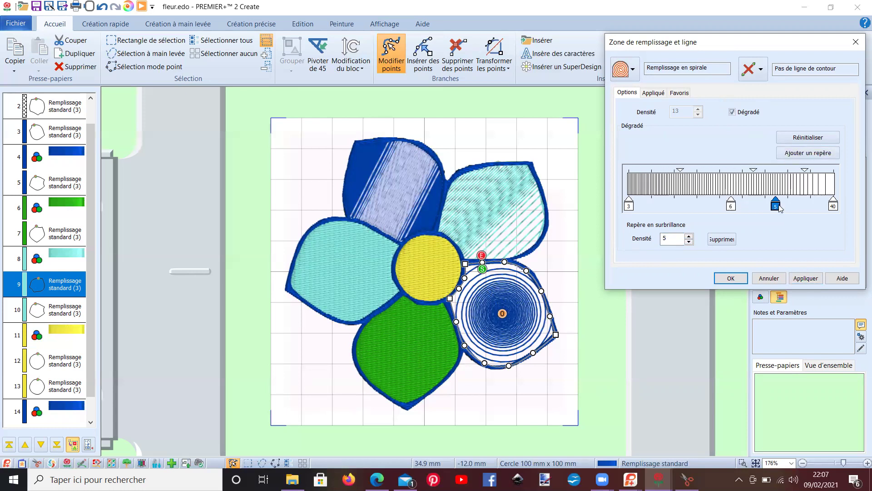
left_click(690, 237)
left_click(689, 237)
left_click(690, 237)
left_click(690, 237)
left_click(805, 278)
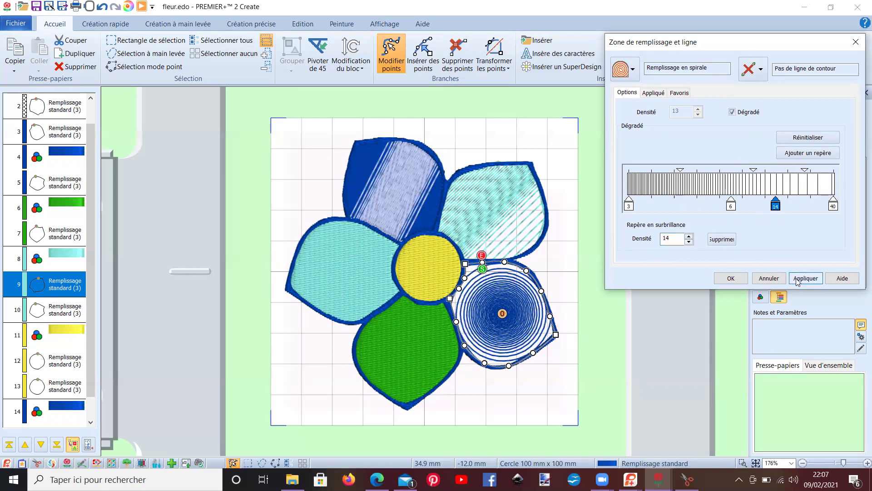
Move the density 6 marker closer to the gradient's start, set its density to 2, and apply the fill
left_click_drag(731, 209, 696, 210)
left_click(801, 280)
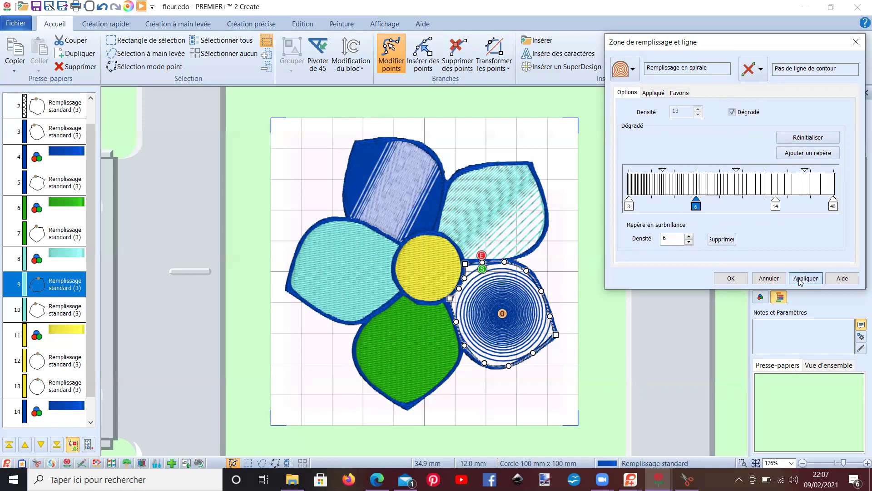
left_click(690, 240)
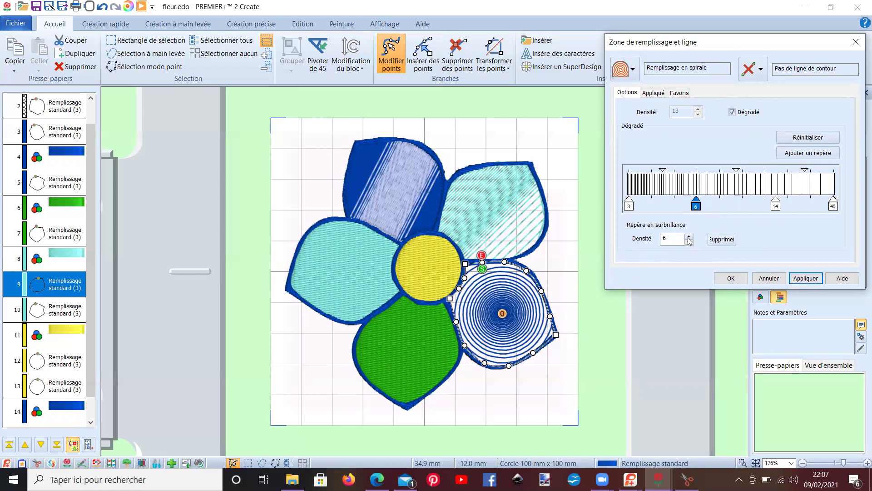
left_click(690, 243)
left_click(690, 243)
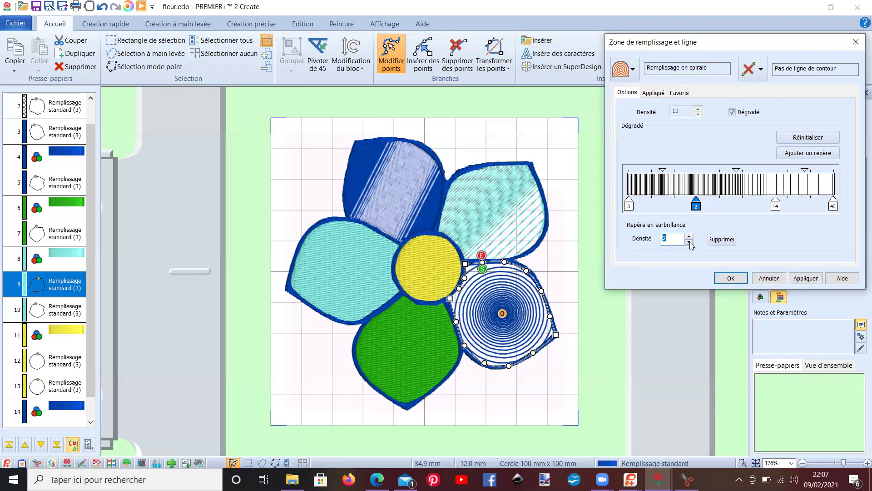
left_click(796, 279)
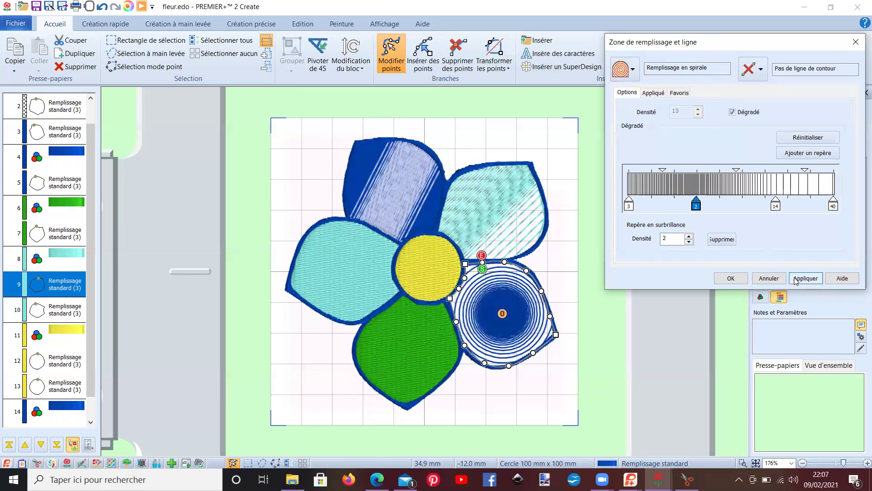
Accept the spiral fill settings and move the spiral's centre toward the blue petal's outer lower-right edge
left_click(728, 279)
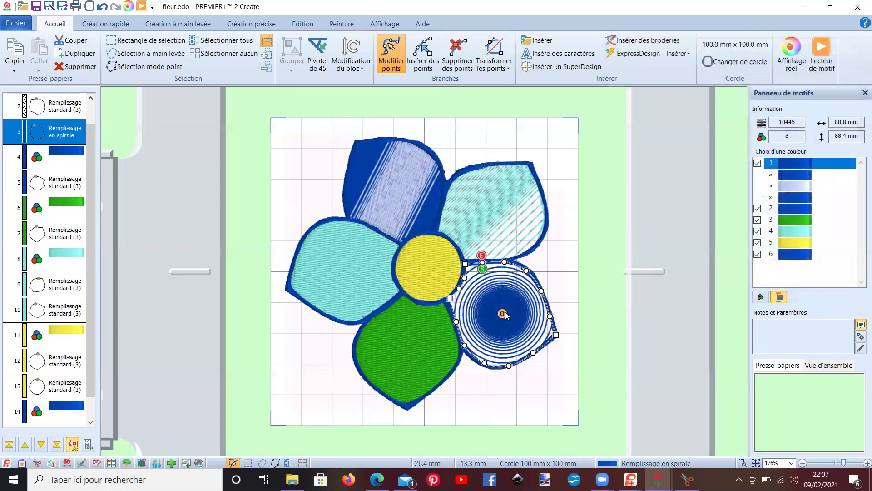
left_click_drag(504, 312, 522, 332)
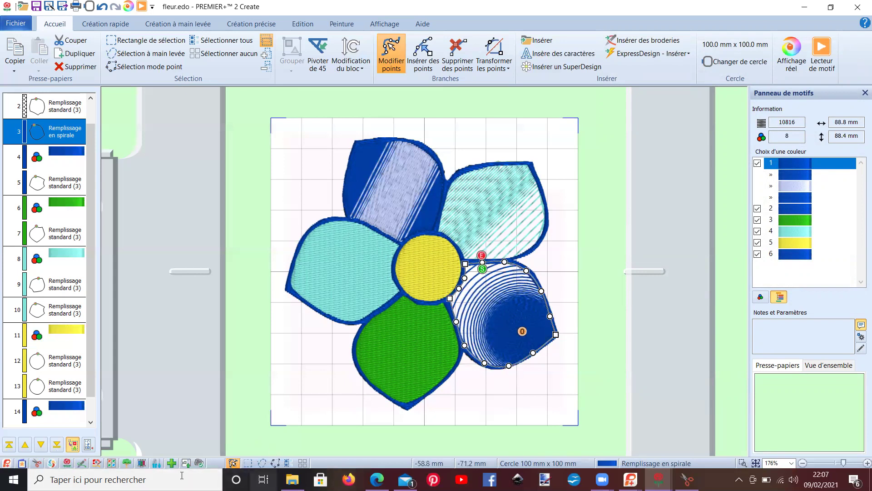
Switch to FleurExportée in PREMIER+ 2 Embroidery Ultra, copy the flower, and open PREMIER+ 2 Modify
mouse_move(631, 480)
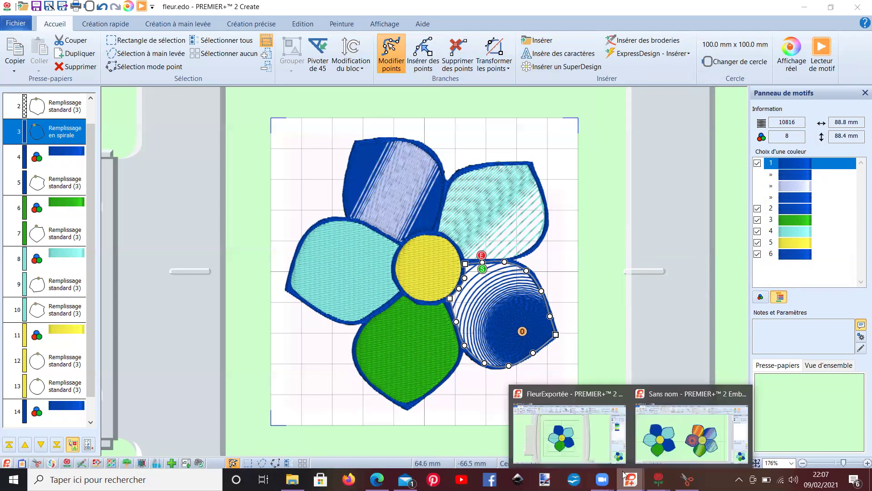
left_click(645, 441)
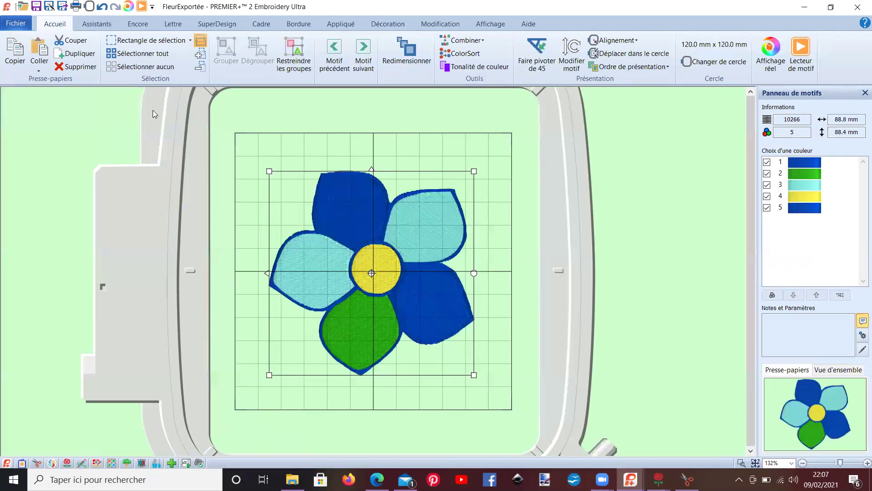
left_click(15, 47)
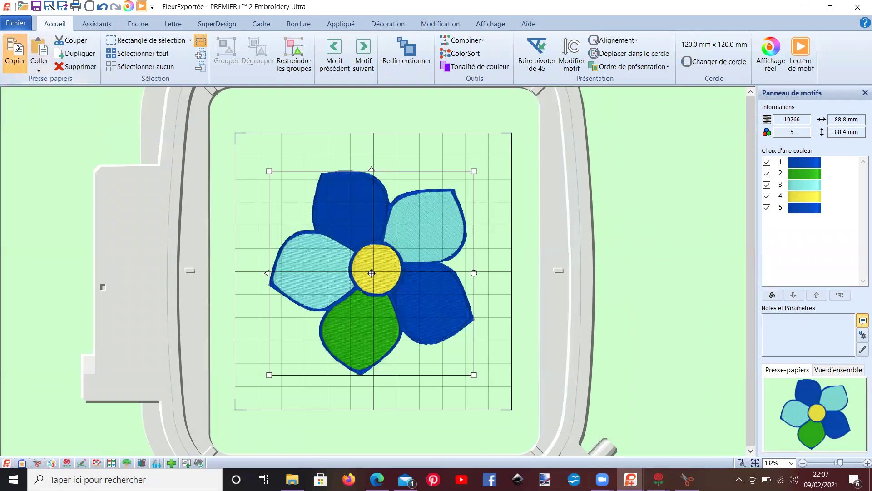
left_click(38, 464)
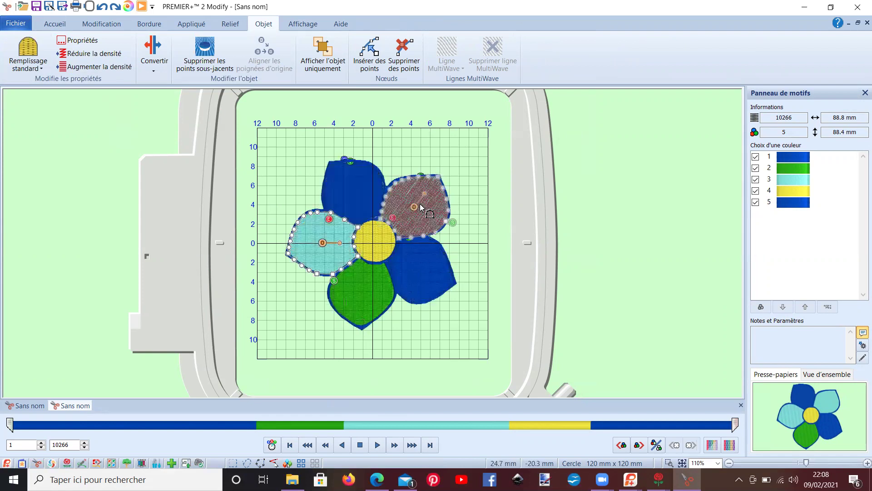
Enable a multicolour gradient on the upper-left blue petal's standard fill, moving the starting marker inward and colouring it magenta
left_click(362, 185)
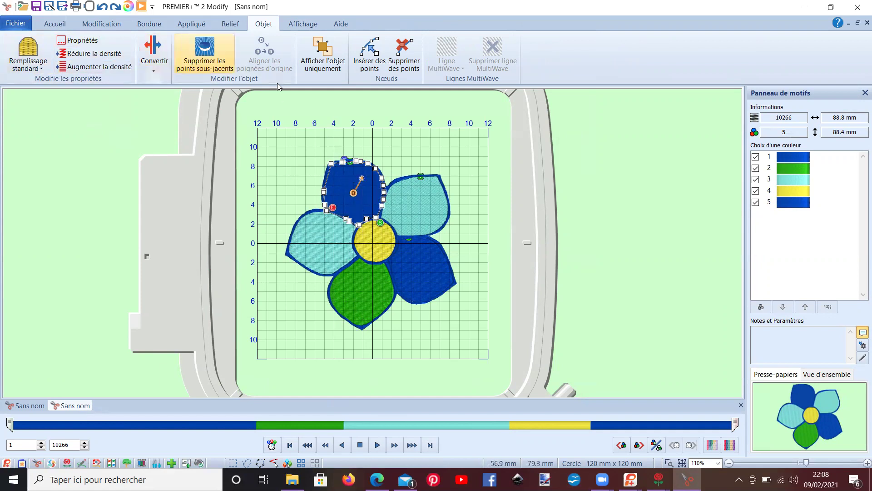
left_click(89, 42)
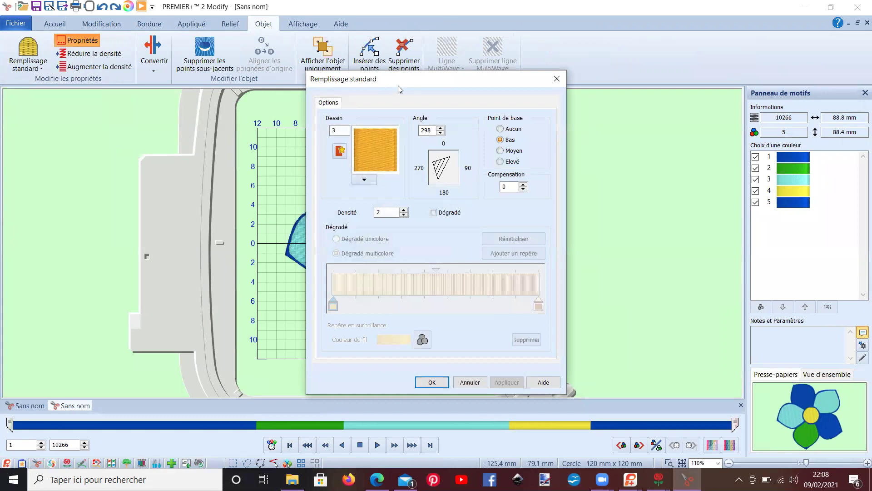
left_click_drag(624, 48, 626, 46)
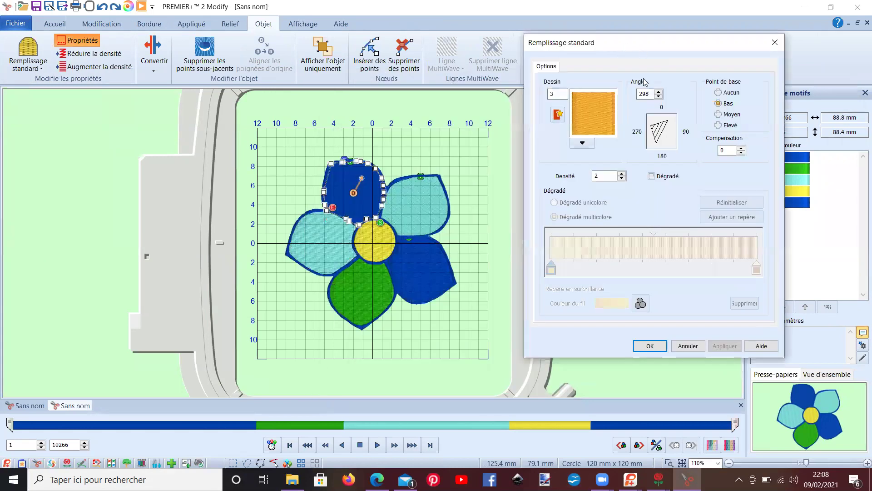
left_click(652, 176)
left_click_drag(551, 270, 613, 273)
left_click(641, 305)
left_click(545, 177)
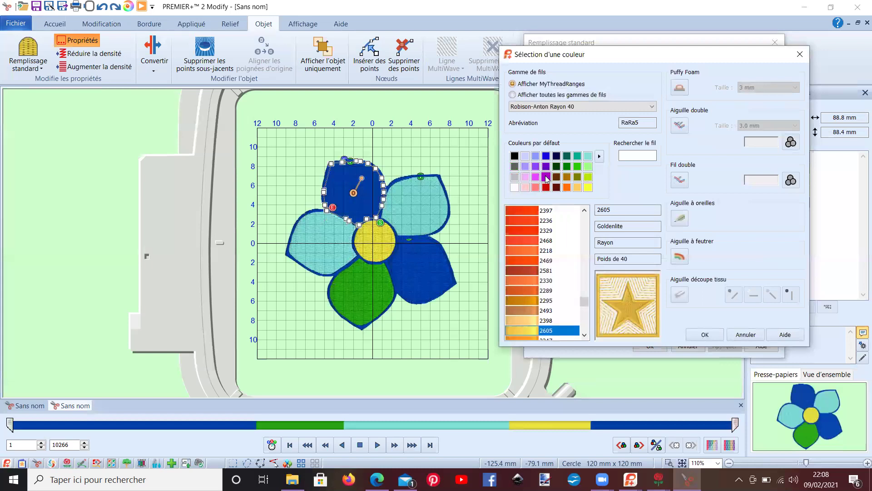
left_click(695, 338)
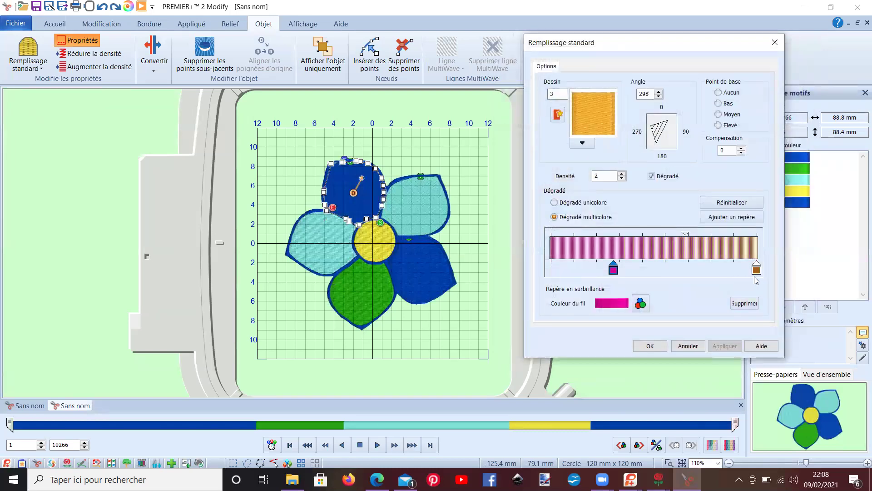
Move the gradient's end marker inward, change its thread colour to light turquoise, and accept the fill settings
left_click_drag(757, 272, 714, 272)
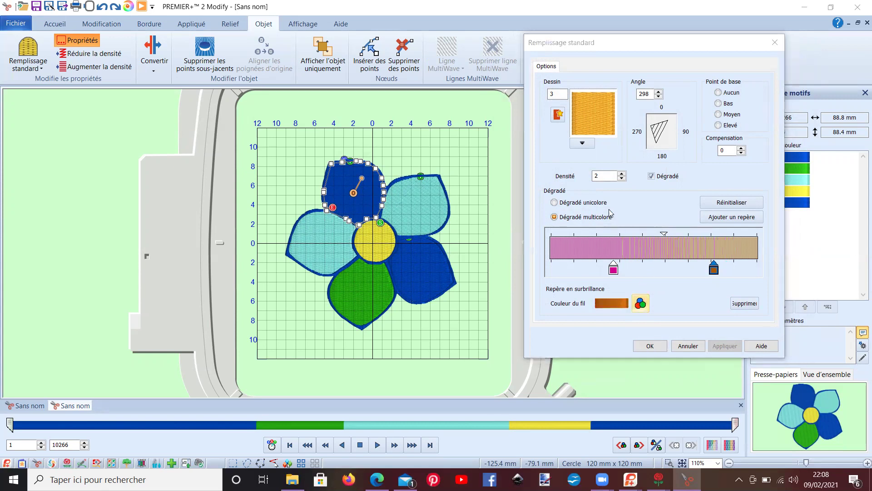
left_click(585, 157)
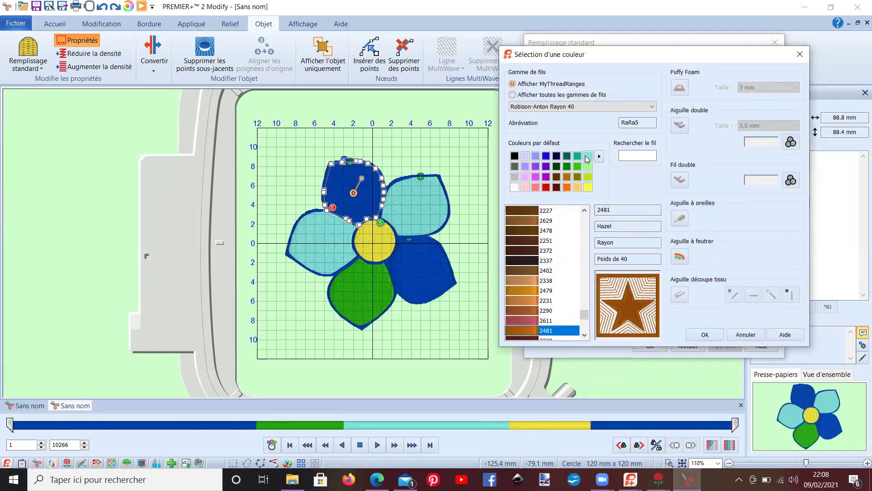
left_click(700, 334)
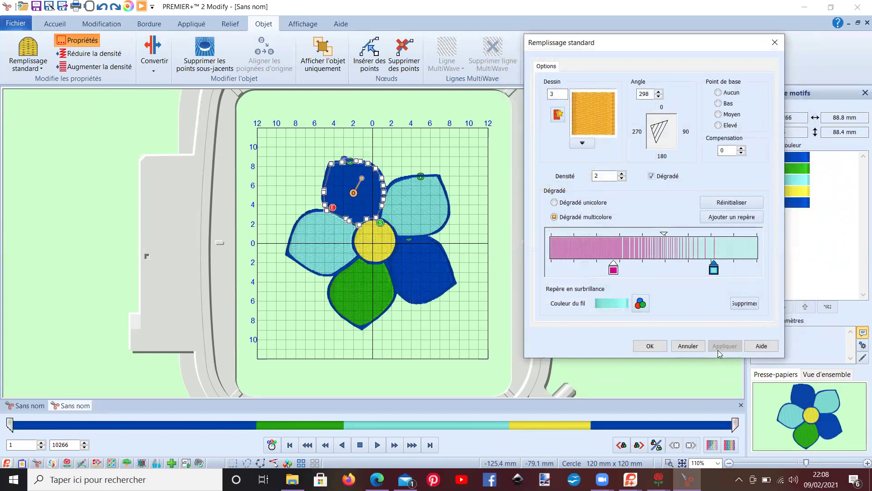
left_click(650, 346)
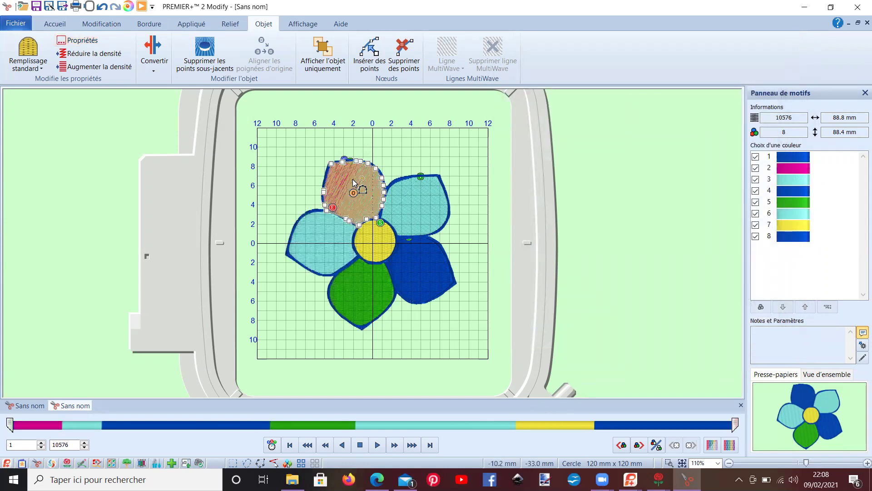
Adjust the gradient petal's stitch angle to 297 with its angle handle and reopen its fill properties
left_click_drag(359, 170, 340, 203)
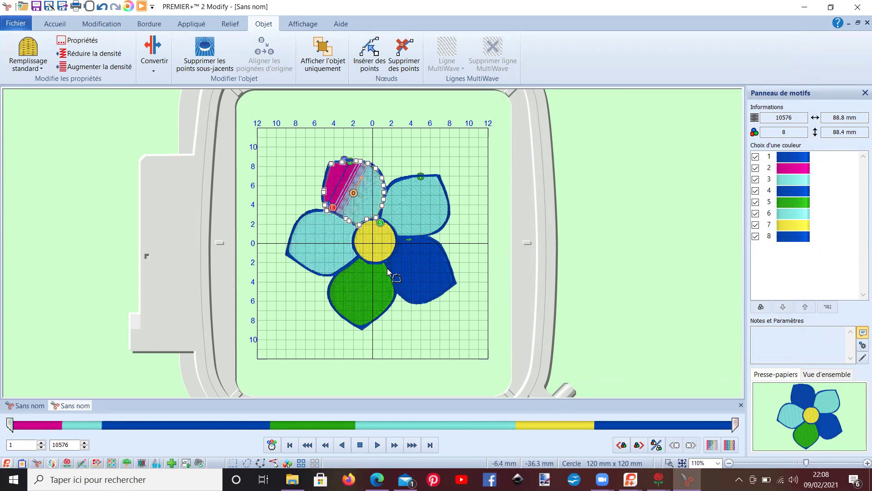
left_click(87, 41)
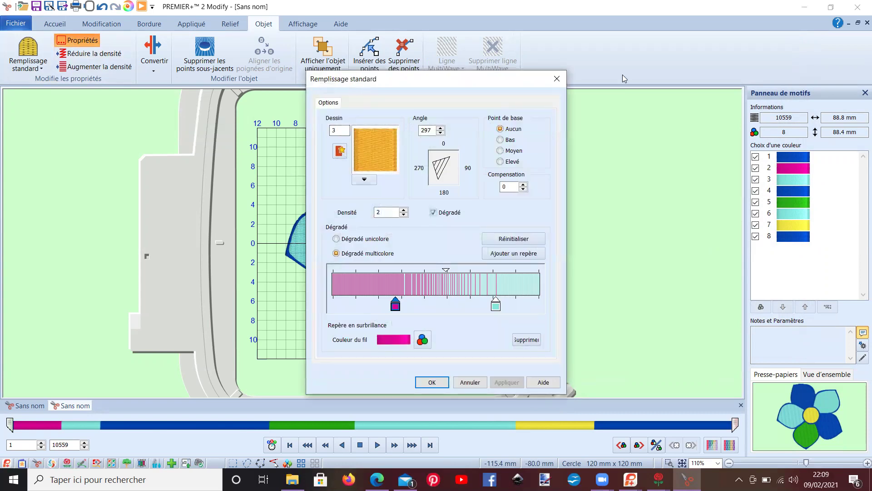
Set the gradient petal's stitch angle to 220, move the magenta marker close to the turquoise one, and accept the fill settings
left_click_drag(623, 75, 622, 74)
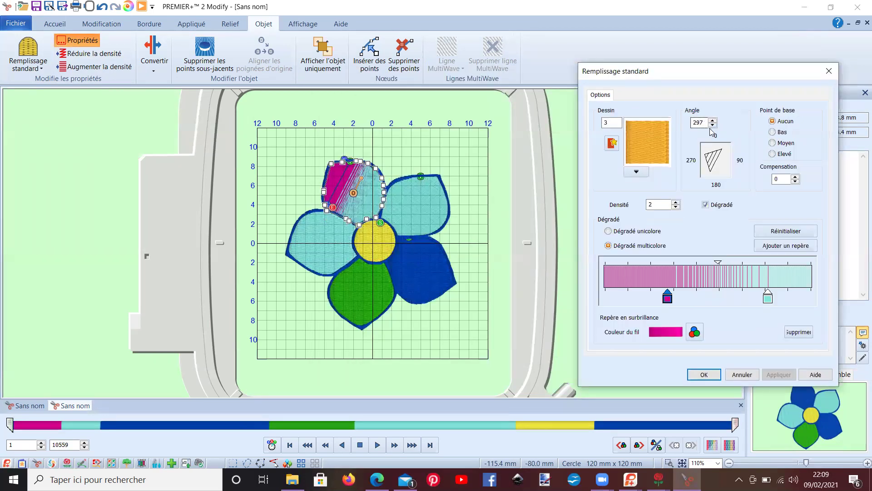
left_click(713, 125)
left_click(713, 125)
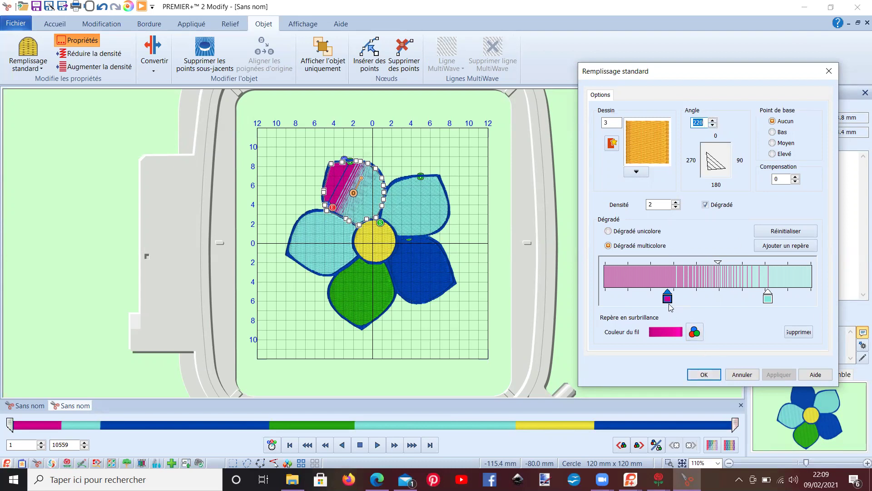
left_click_drag(667, 300, 717, 303)
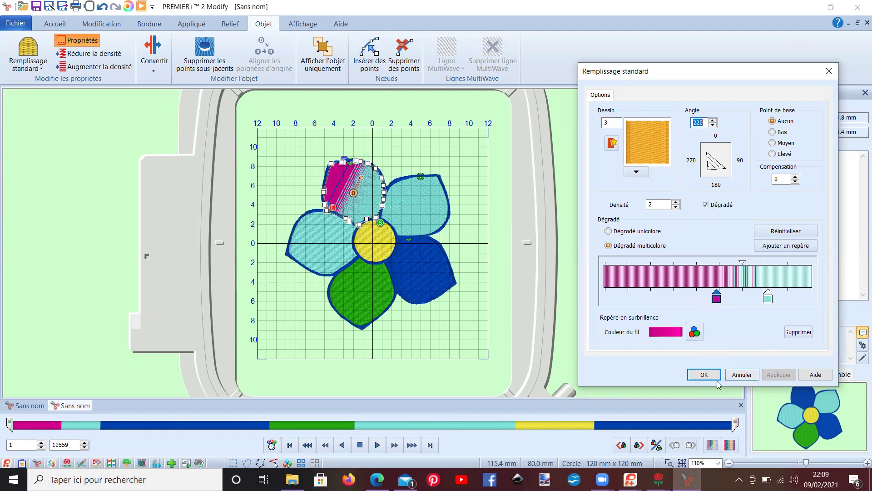
left_click(705, 376)
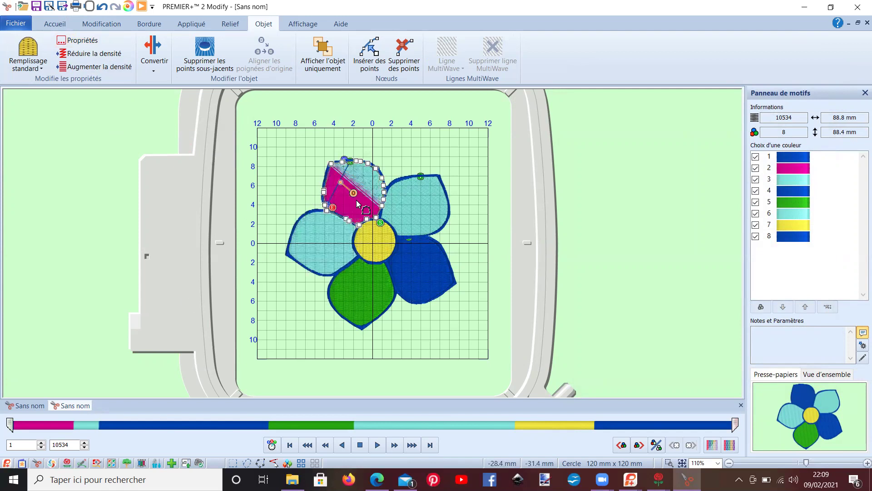
Reselect the upper-left gradient petal and set its standard fill's stitch angle to 232
key("Escape")
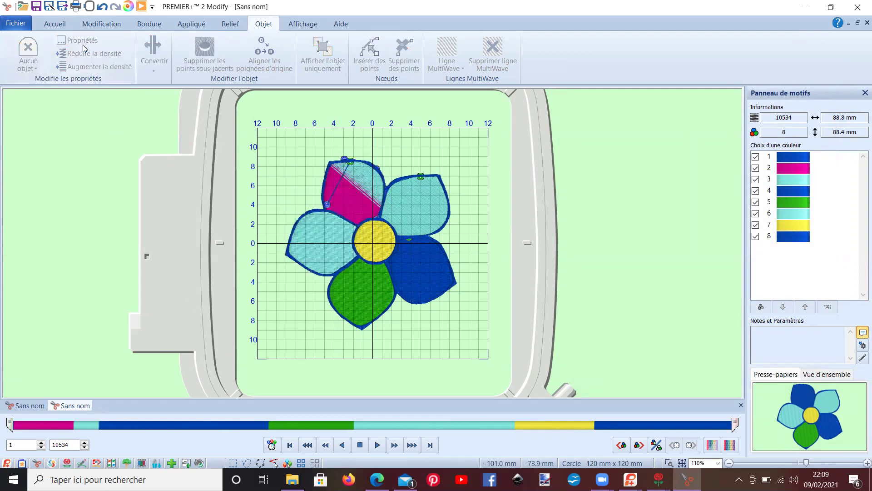
left_click(339, 184)
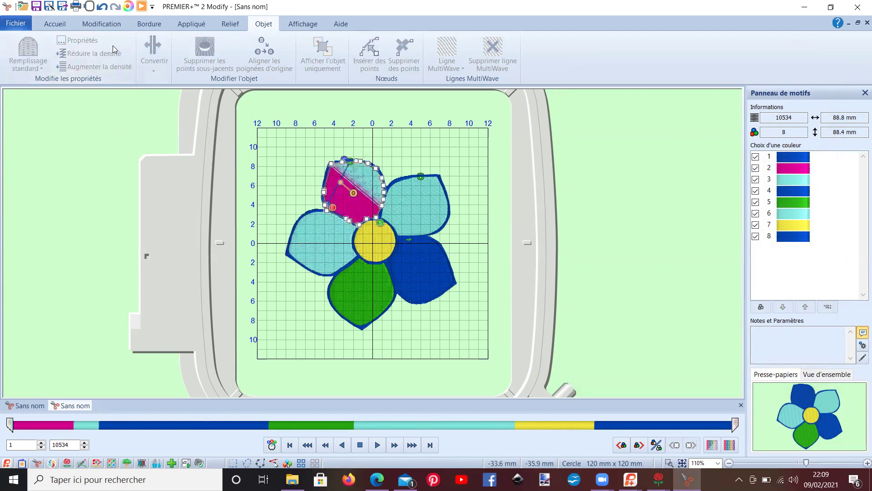
left_click(94, 43)
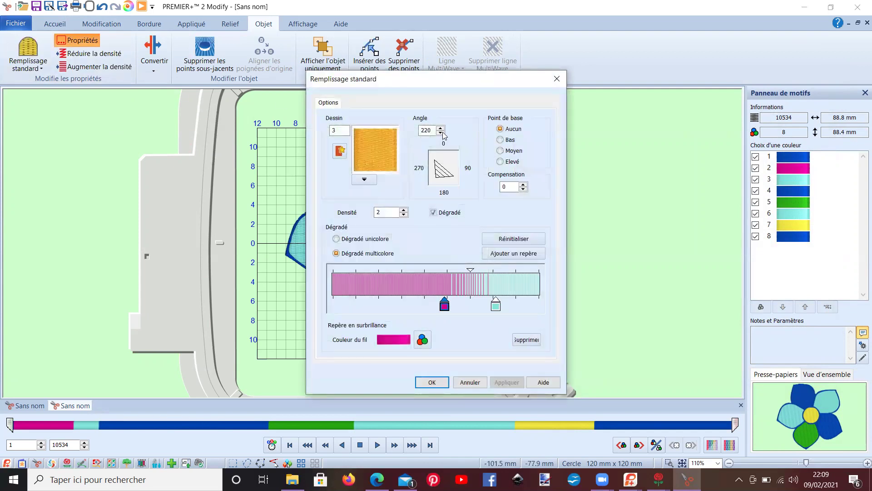
left_click(441, 128)
left_click_drag(688, 49, 689, 48)
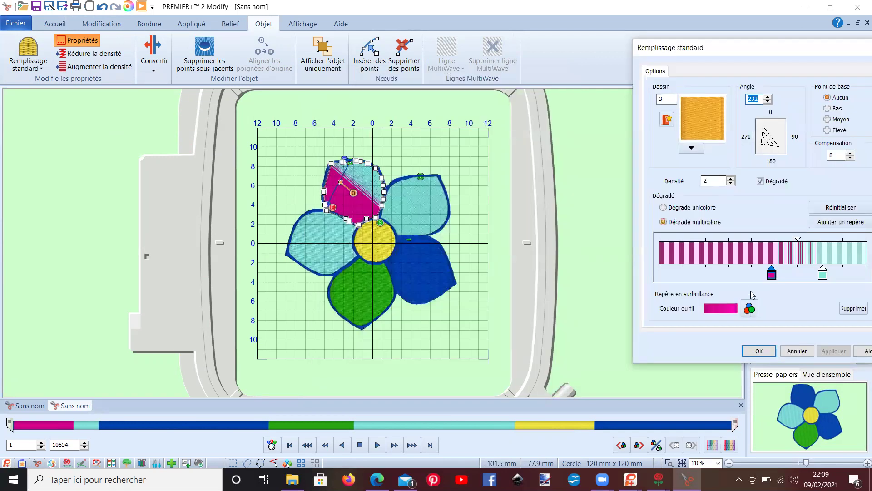
left_click(759, 345)
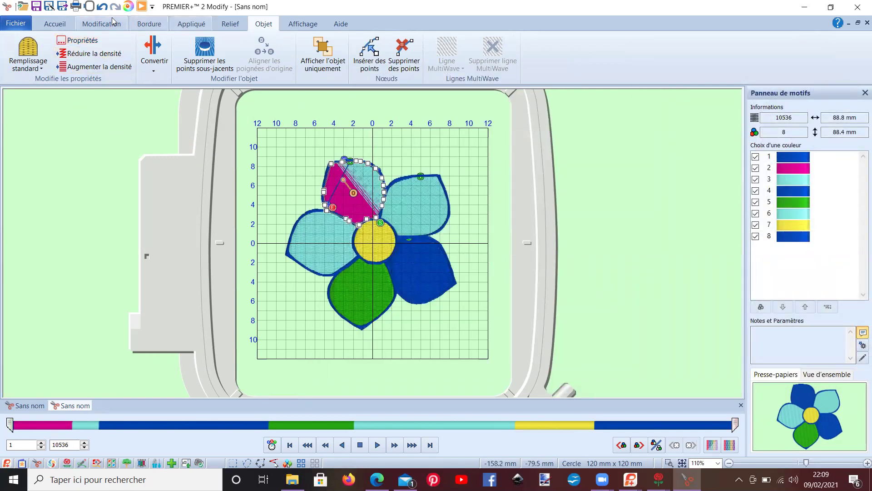
Add a third marker at the start of the petal's gradient and colour it Soldier Blue 2527 from Robison-Anton Rayon 40
left_click(78, 41)
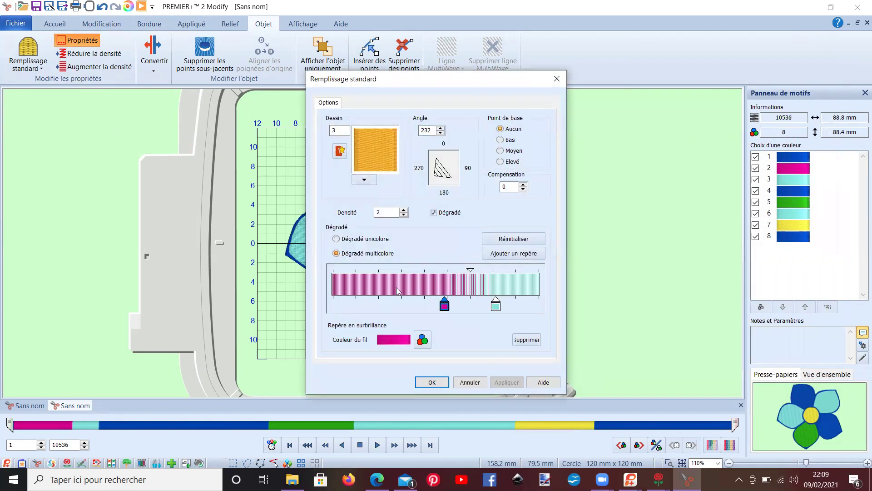
left_click_drag(370, 87, 628, 74)
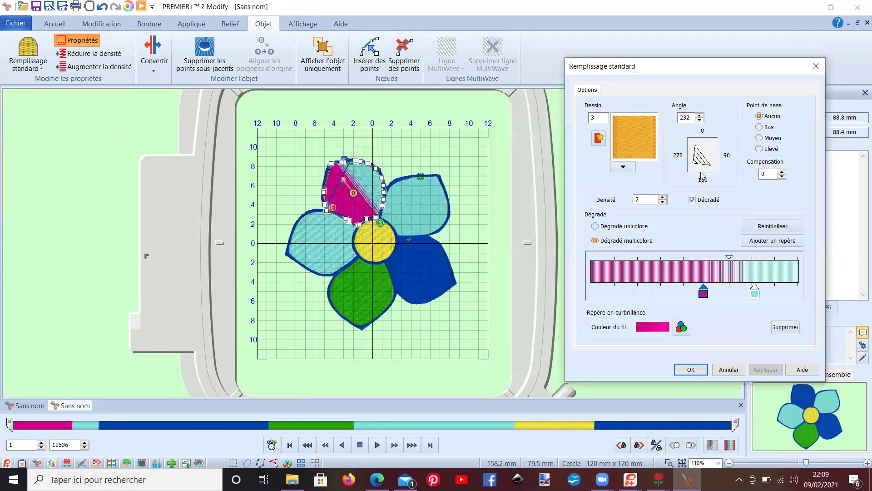
left_click(780, 243)
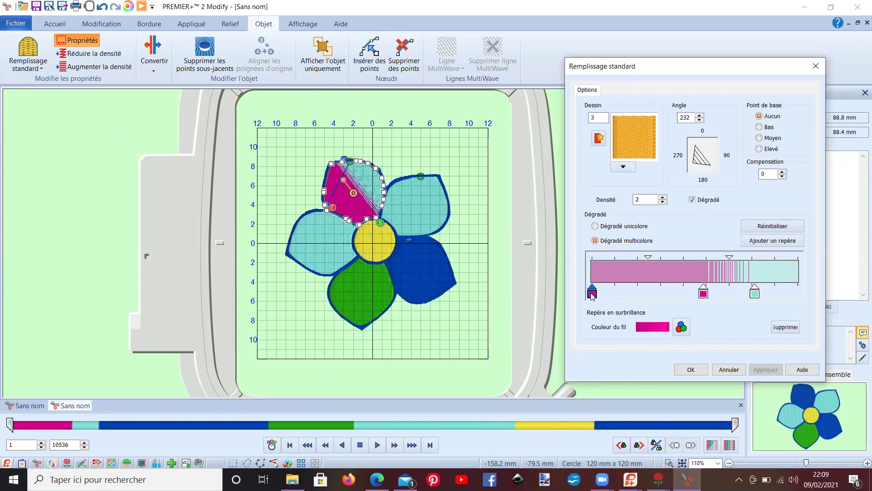
left_click(680, 327)
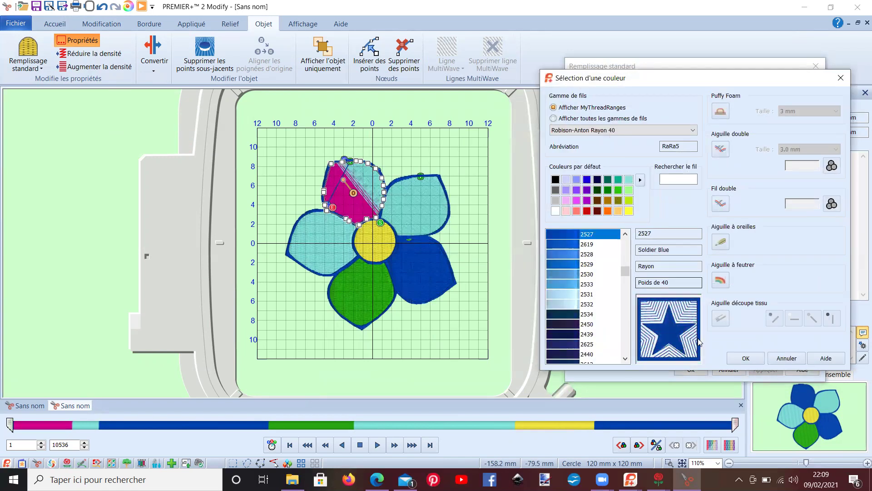
left_click(733, 356)
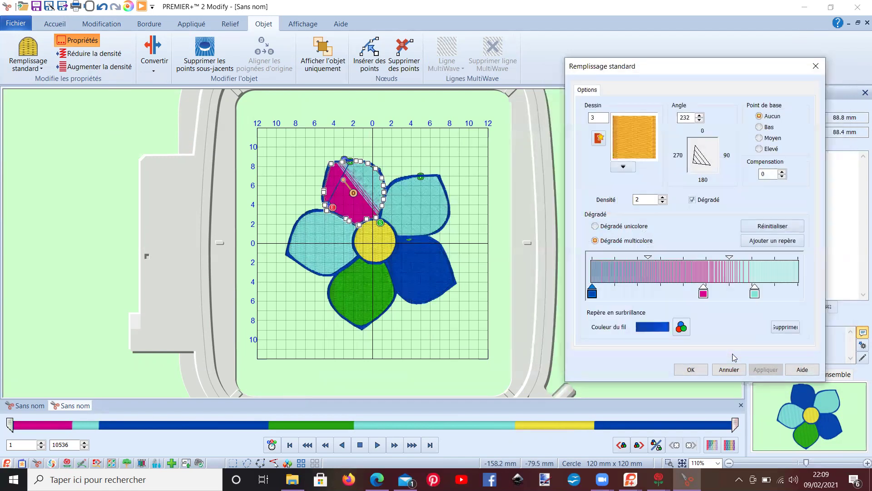
left_click(700, 371)
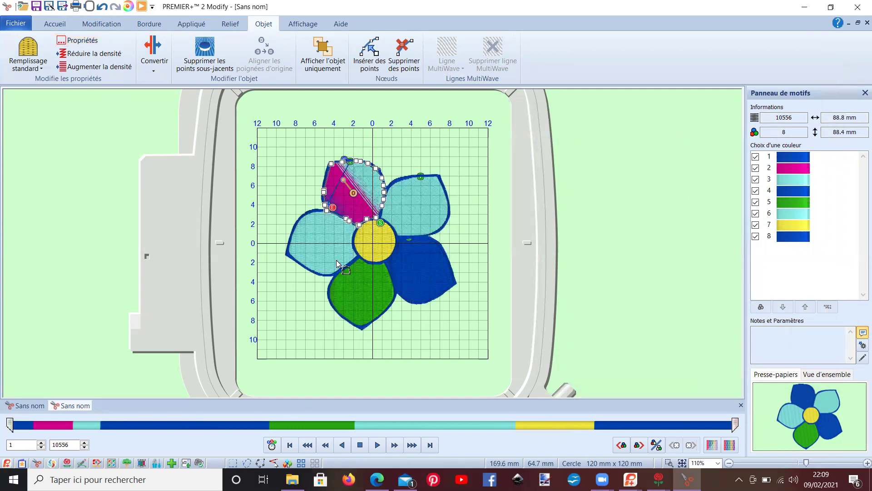
Move the gradient's blue marker inward close to the magenta marker and accept the fill settings
left_click(74, 40)
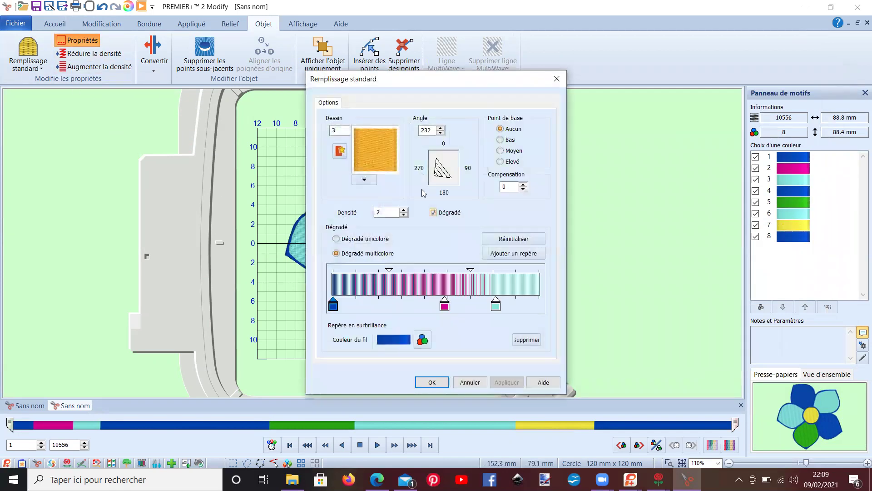
left_click_drag(336, 308, 410, 308)
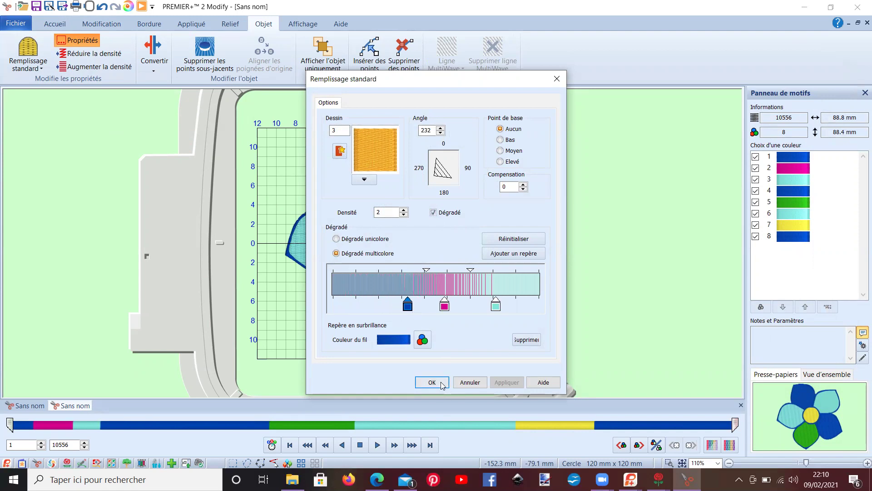
left_click(441, 385)
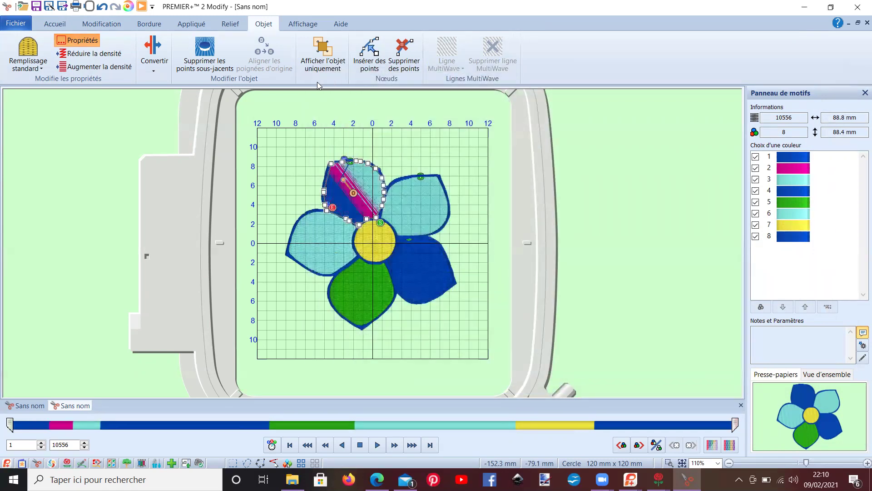
left_click(75, 40)
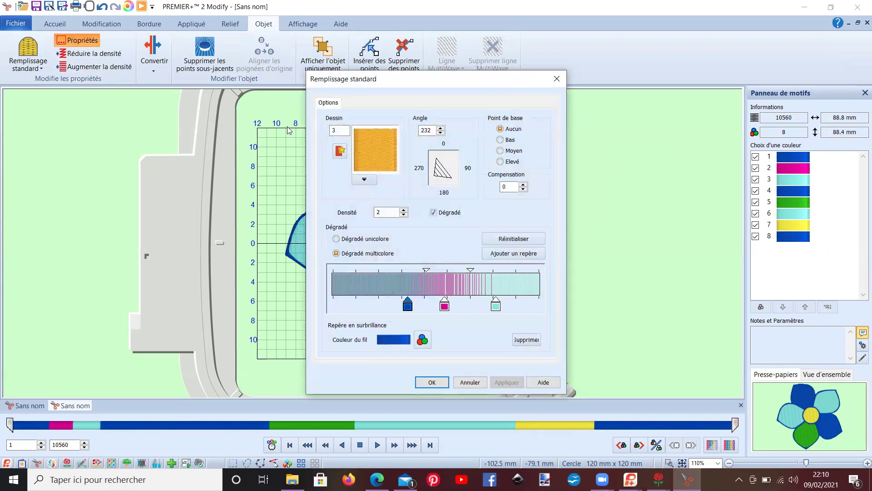
left_click_drag(376, 86, 613, 54)
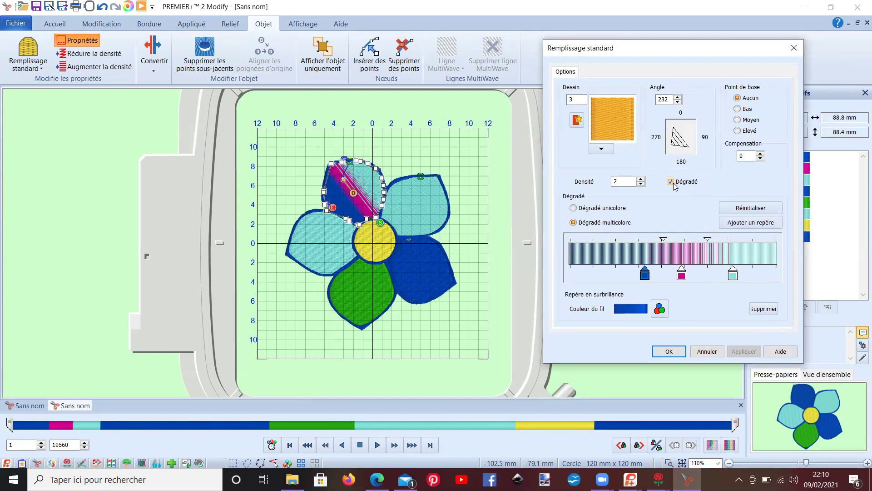
left_click(674, 351)
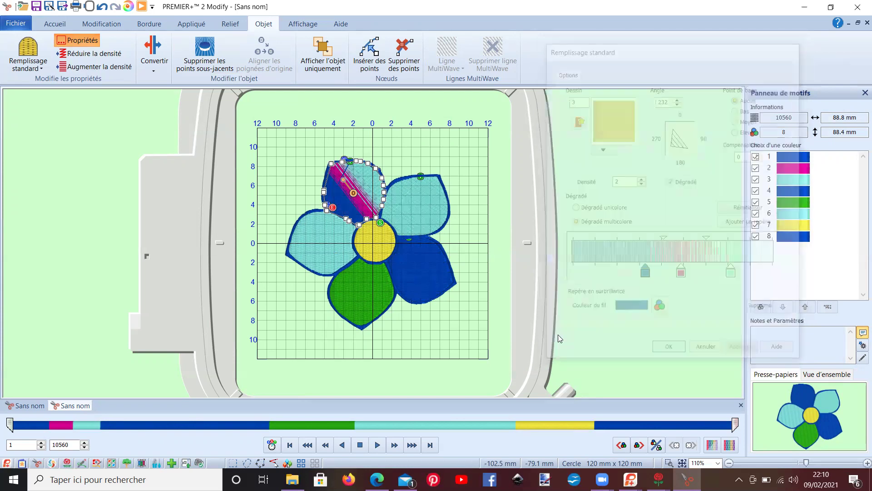
Select the upper-right turquoise petal and review its standard fill properties
left_click(432, 276)
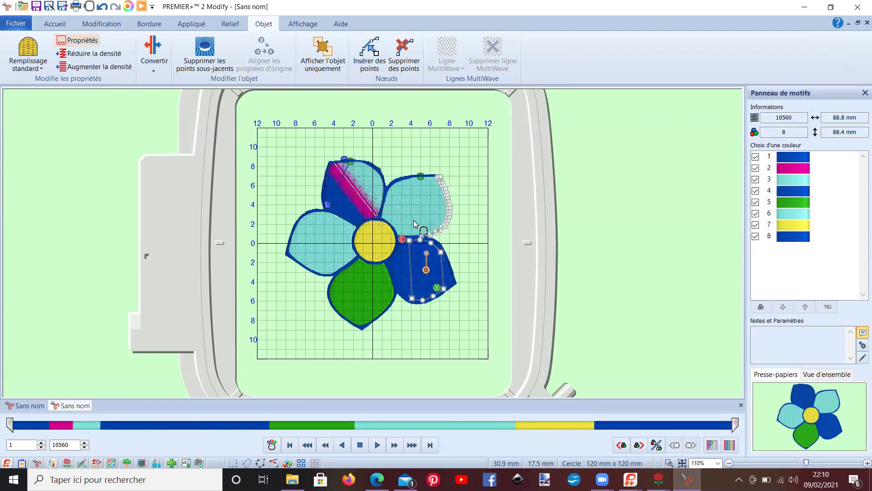
left_click(429, 206)
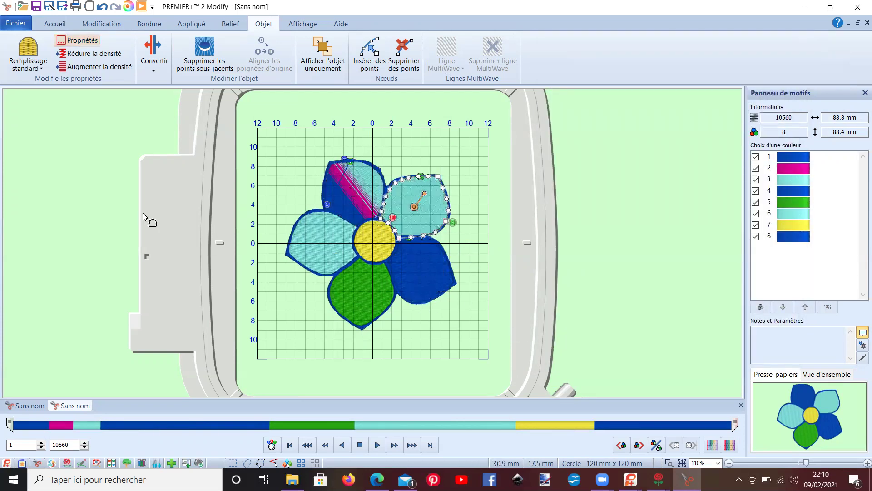
left_click(77, 41)
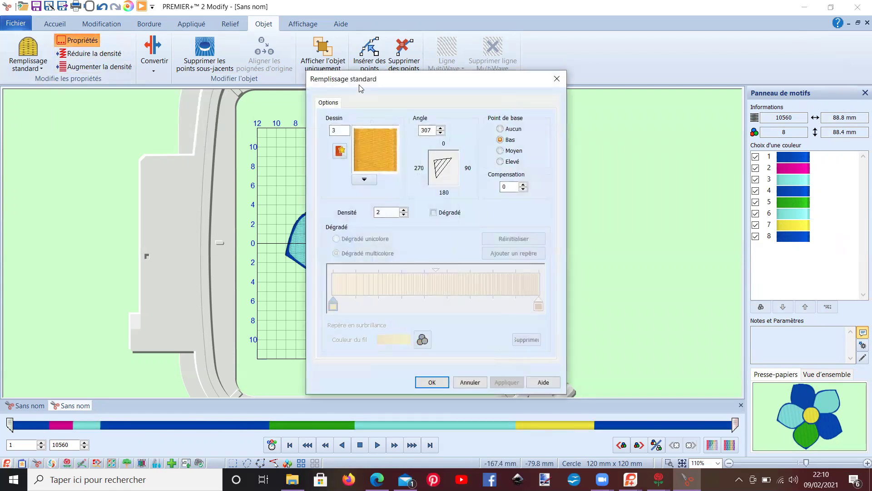
left_click_drag(359, 84, 393, 85)
left_click_drag(580, 39, 581, 40)
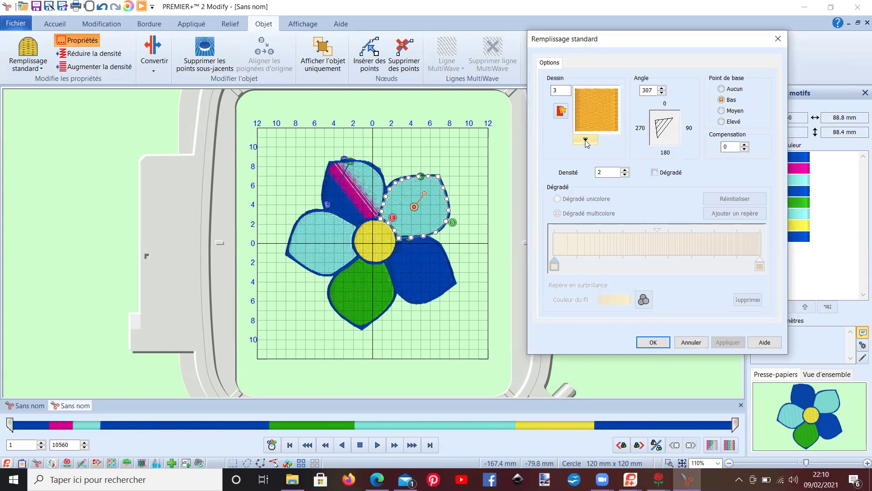
left_click(691, 342)
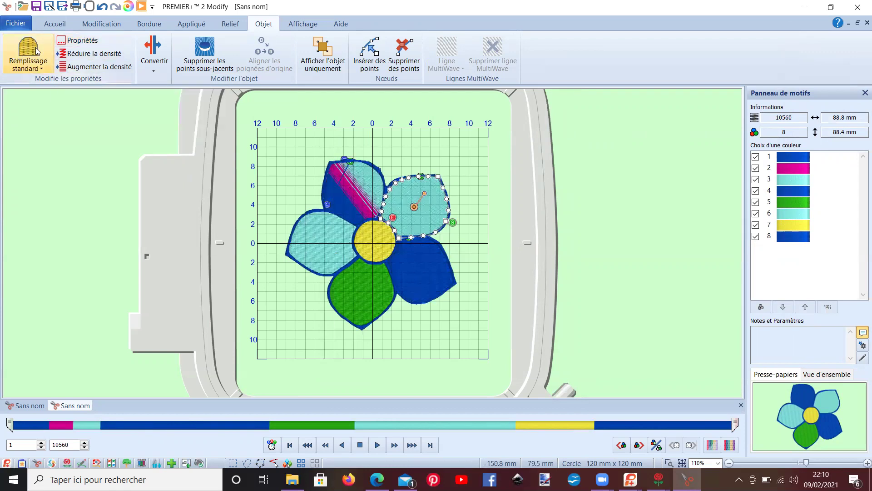
Start converting the upper-right petal's standard fill to a spiral fill with a density of 7
left_click(154, 56)
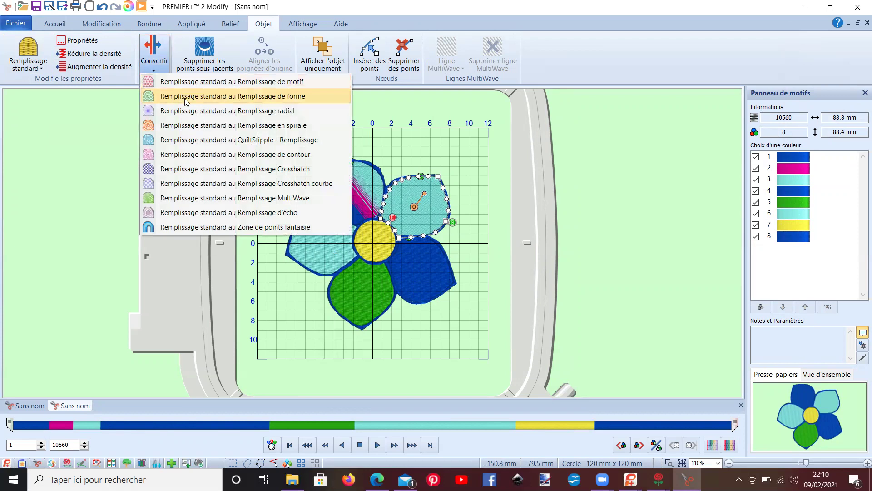
left_click(190, 126)
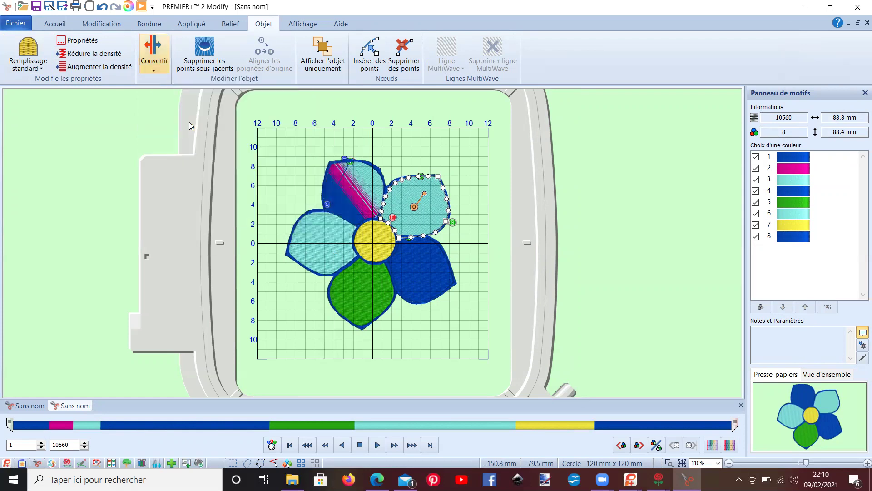
left_click_drag(331, 131, 545, 96)
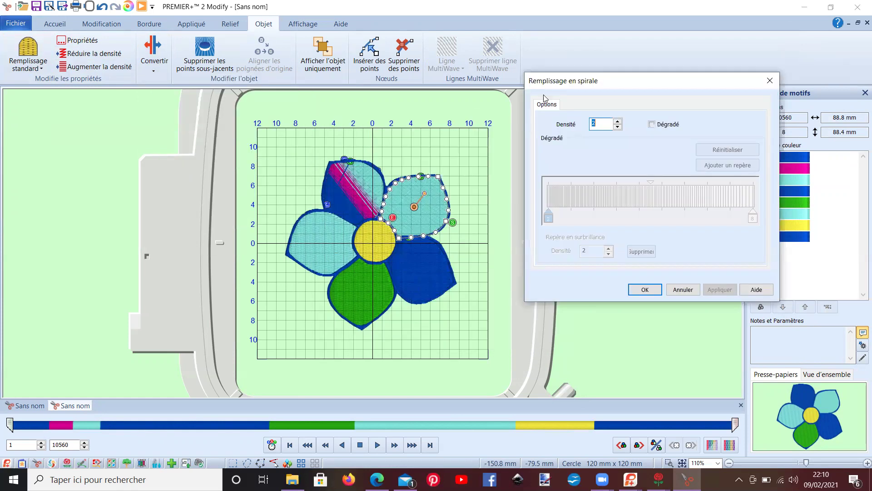
left_click(618, 122)
left_click(618, 122)
left_click(618, 122)
left_click(618, 121)
left_click(618, 122)
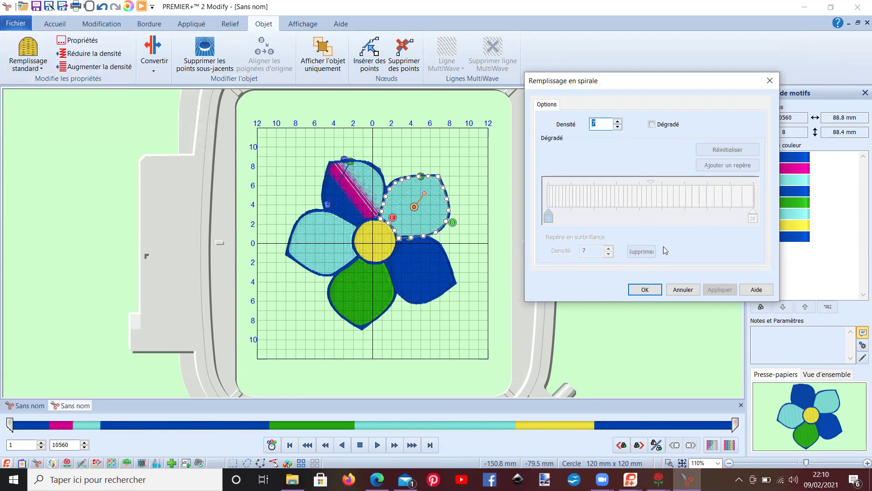
Enable the spiral fill's gradient, move both markers inward, set the end marker's density to 14, and accept the conversion
left_click(652, 125)
left_click_drag(555, 222, 601, 221)
left_click_drag(749, 222, 665, 222)
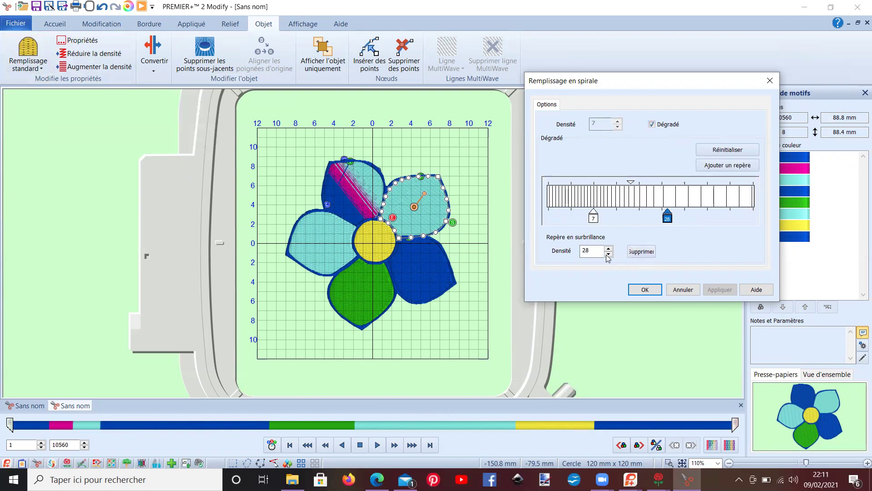
left_click_drag(609, 258, 609, 258)
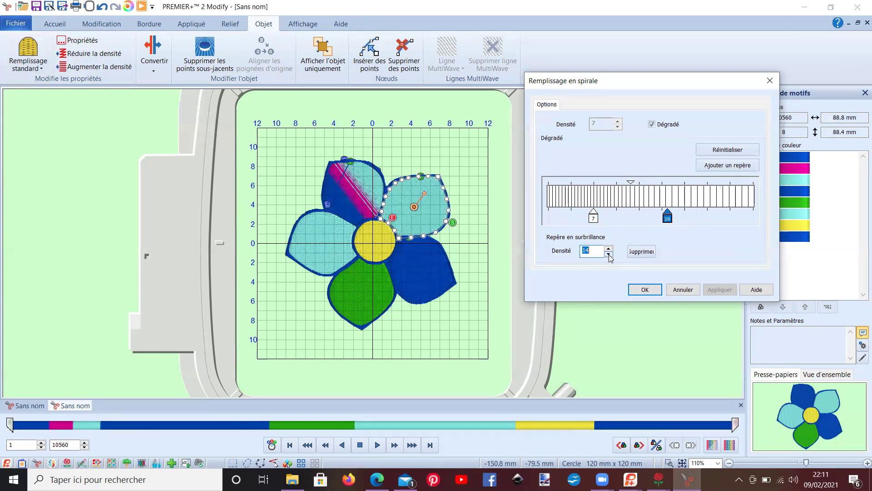
left_click(646, 289)
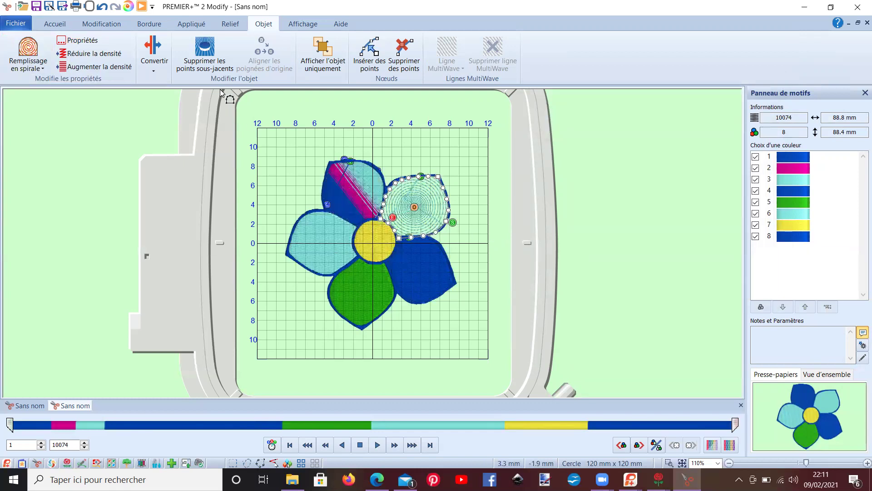
Remove the underlying stitches beneath the upper-right spiral petal
left_click(205, 66)
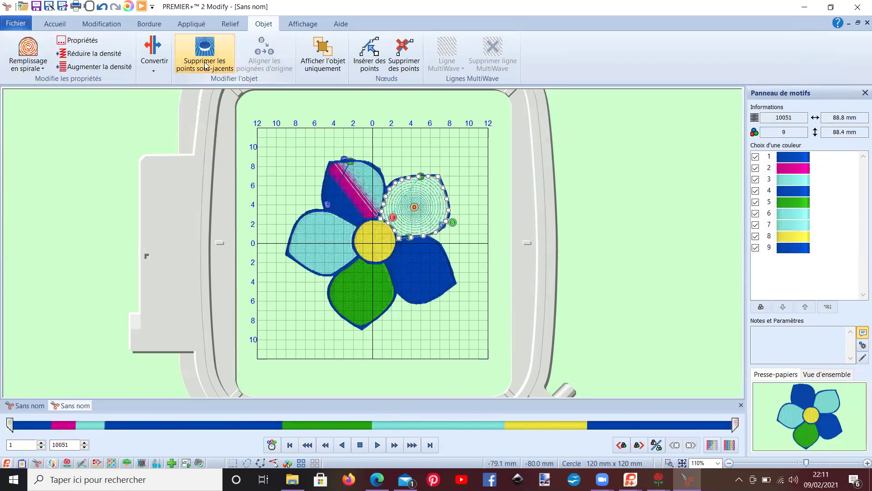
left_click(205, 66)
left_click(204, 62)
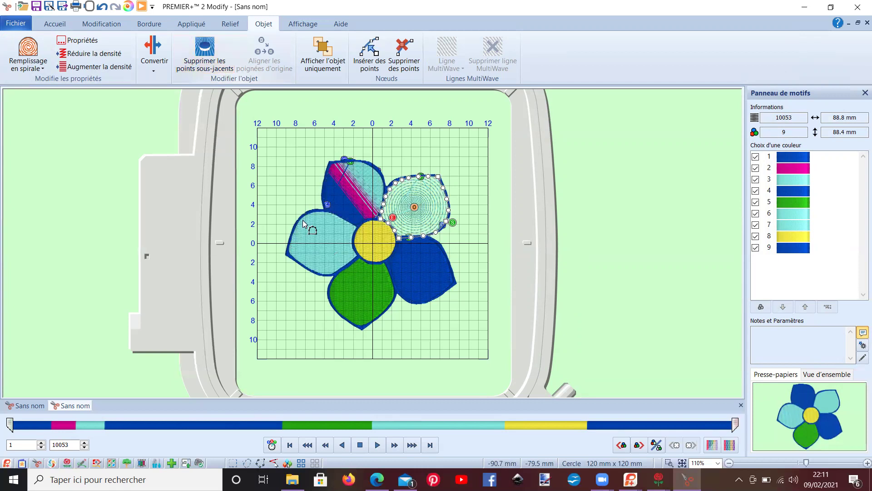
Shift the spiral gradient's existing density markers toward the start and add a third marker beyond the density 14 marker
left_click(84, 42)
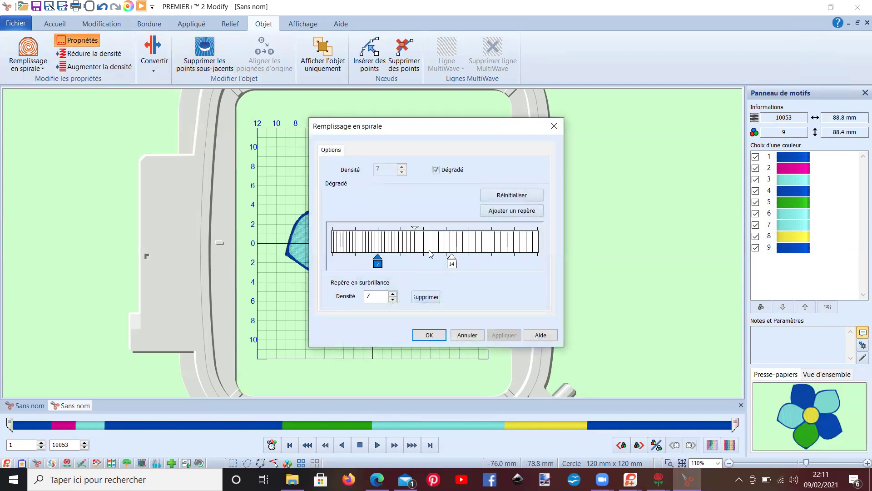
left_click_drag(452, 262, 358, 262)
left_click(493, 210)
left_click_drag(333, 262, 475, 257)
Set the new marker's density to 2 and apply the revised gradient to the spiral petal
left_click(393, 300)
left_click(394, 300)
left_click(394, 300)
left_click(393, 300)
left_click(393, 300)
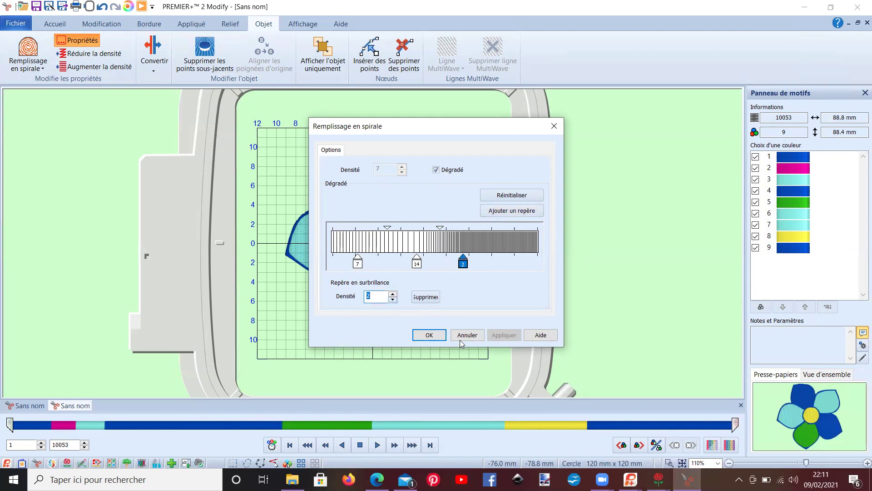
left_click_drag(358, 131, 574, 111)
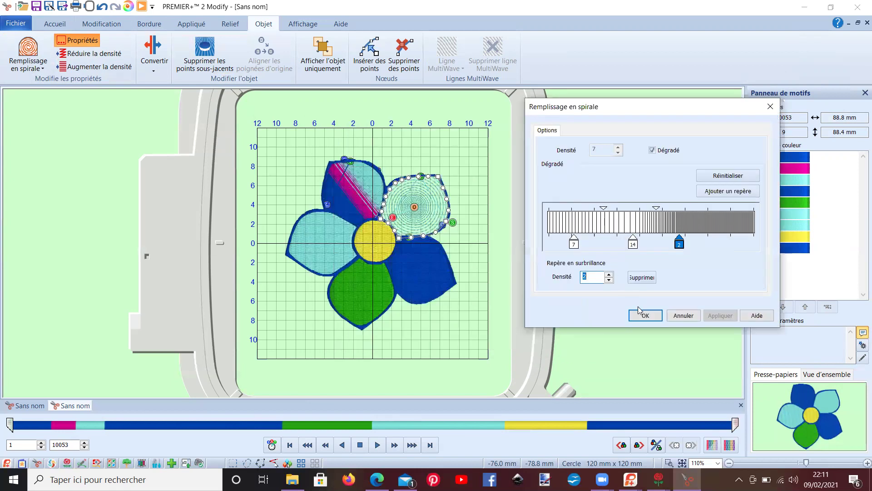
left_click(643, 317)
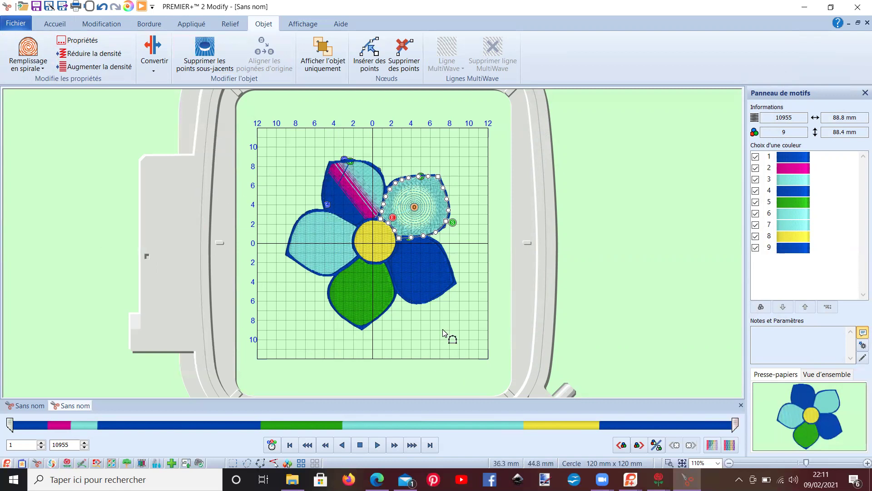
Switch to the PREMIER+ 2 Embroidery Ultra window showing the plain and gradient-filled flowers
left_click(631, 479)
left_click(654, 430)
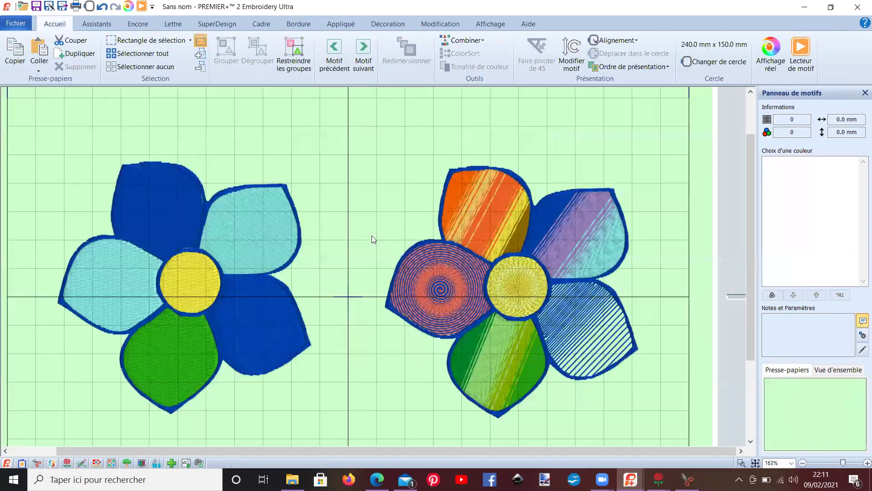